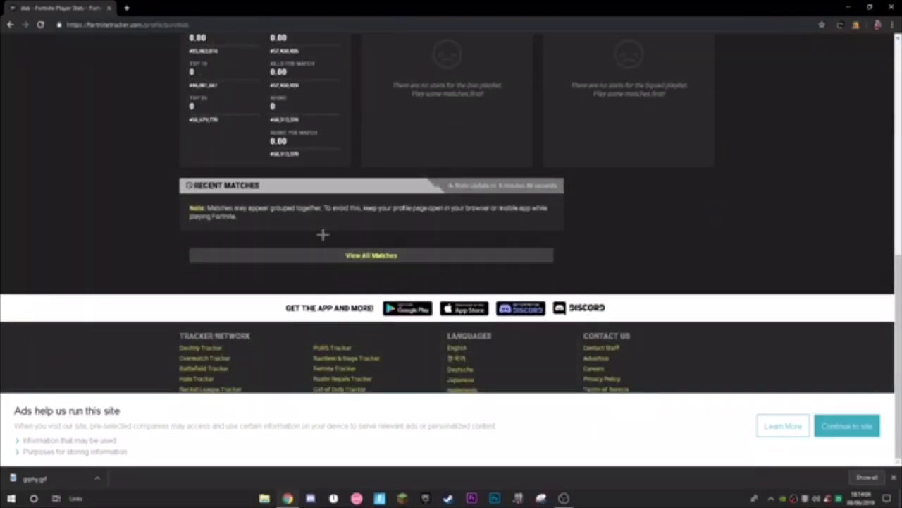
# View the player's full match history in Fortnite Tracker, then open a new blank browser tab
pyautogui.click(390, 257)
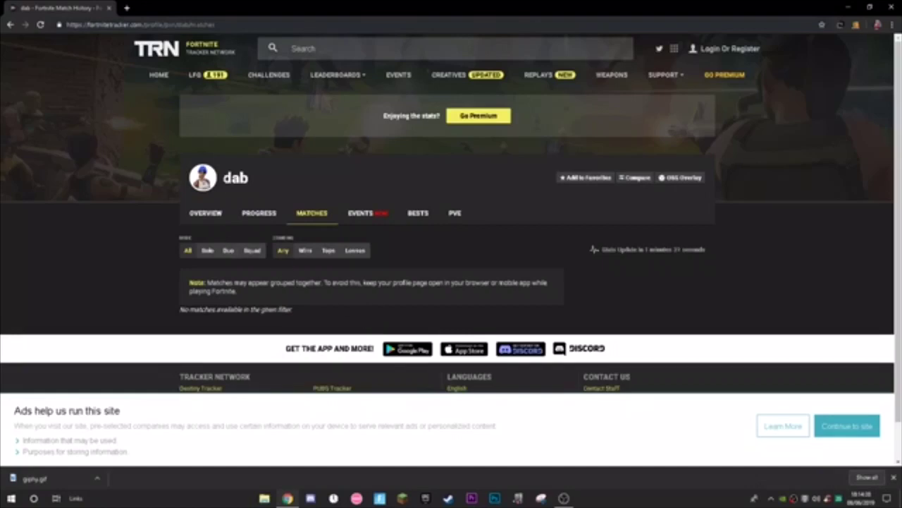
pyautogui.moveTo(225, 178)
pyautogui.mouseDown()
pyautogui.moveTo(248, 178)
pyautogui.moveTo(253, 165)
pyautogui.mouseUp()
pyautogui.click(287, 190)
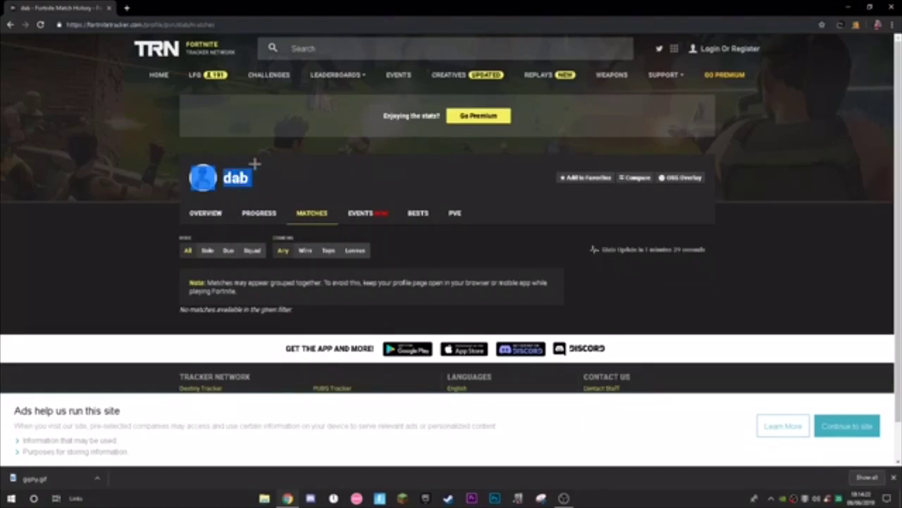
pyautogui.click(247, 159)
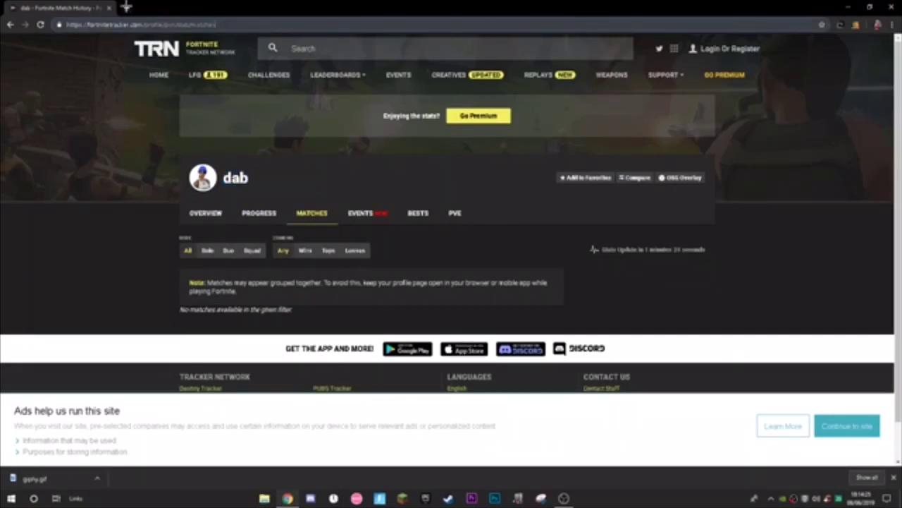
pyautogui.click(129, 7)
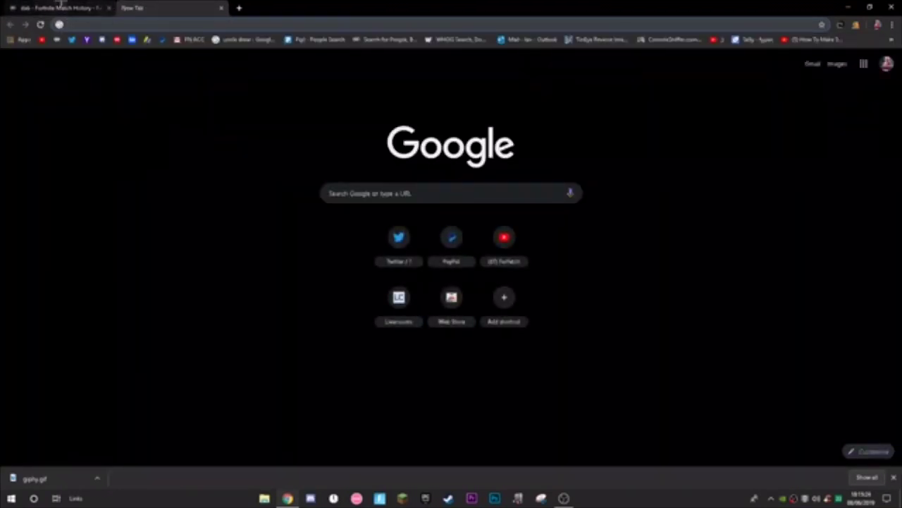
# Paste the epicgames.helpshift.com Fortnite address and load the Fortnite Support Center page
pyautogui.hotkey('ctrl', 'v')
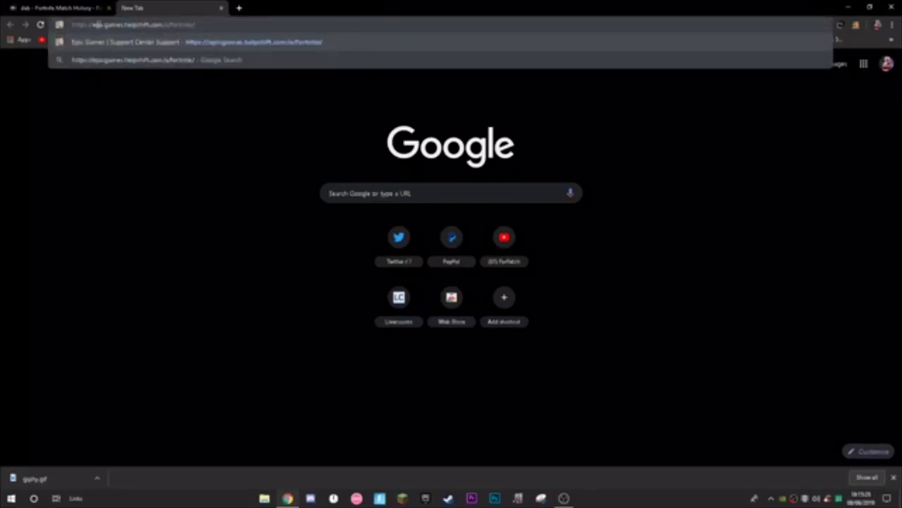
pyautogui.moveTo(195, 25); pyautogui.dragTo(117, 24)
pyautogui.click(200, 28)
pyautogui.click(199, 24)
pyautogui.press('Return')
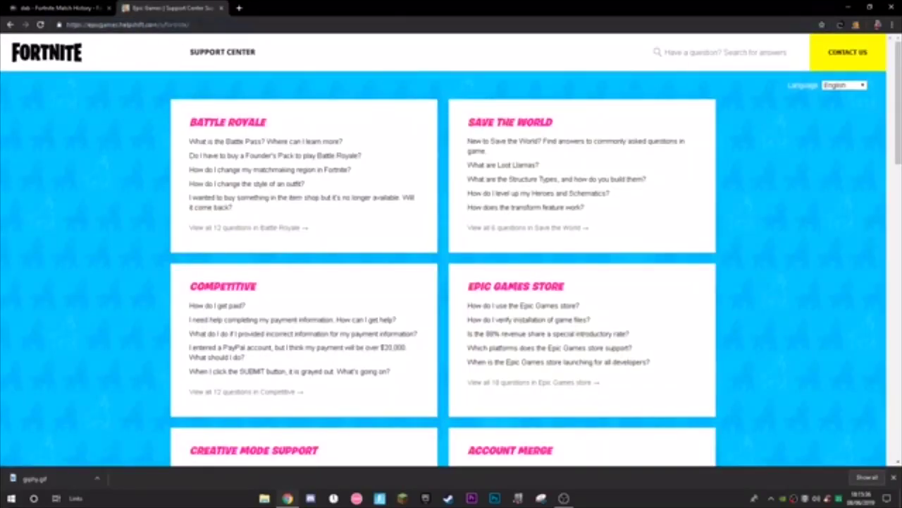
pyautogui.scroll(-2, 583, 250)
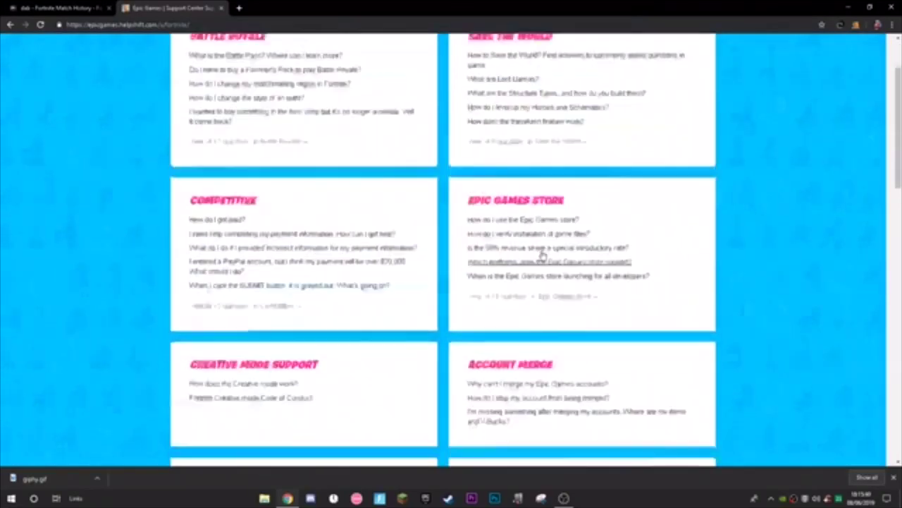
pyautogui.scroll(2, 583, 249)
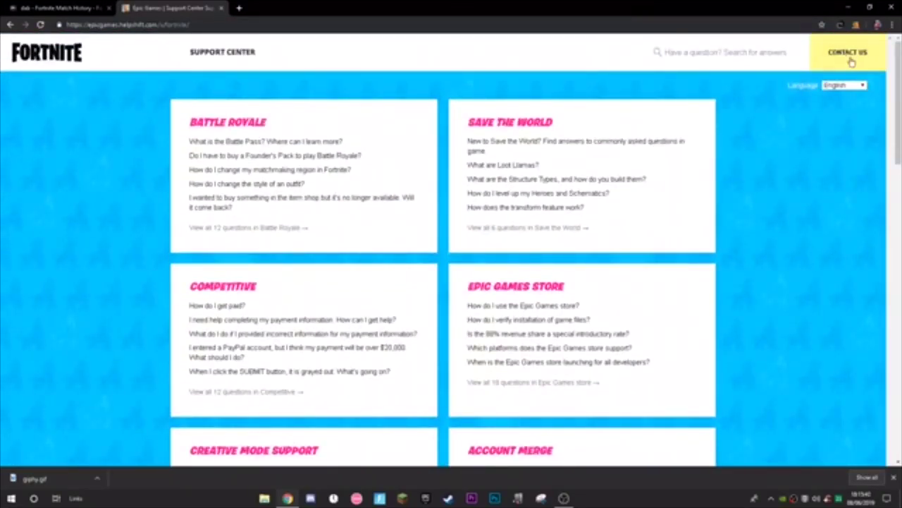
# Open the Contact Us form and keep Fortnite as the product after briefly picking Epic Accounts
pyautogui.click(853, 54)
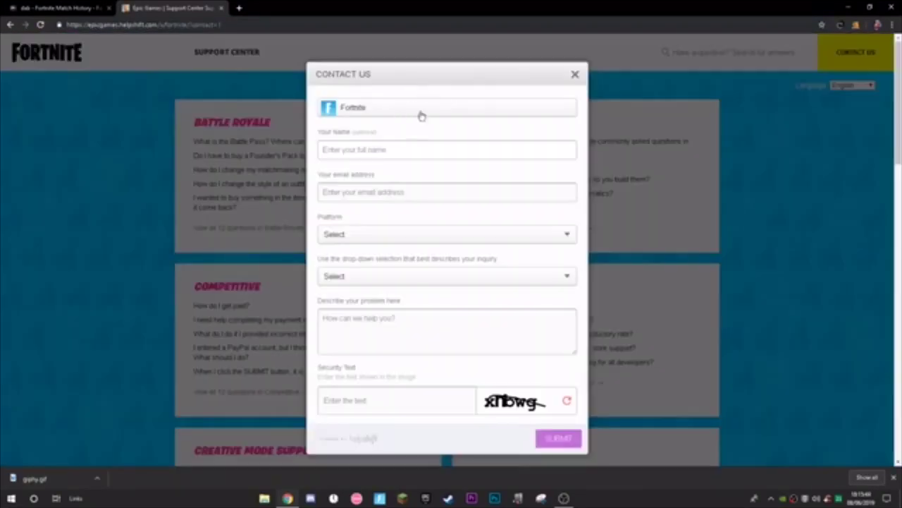
pyautogui.click(360, 109)
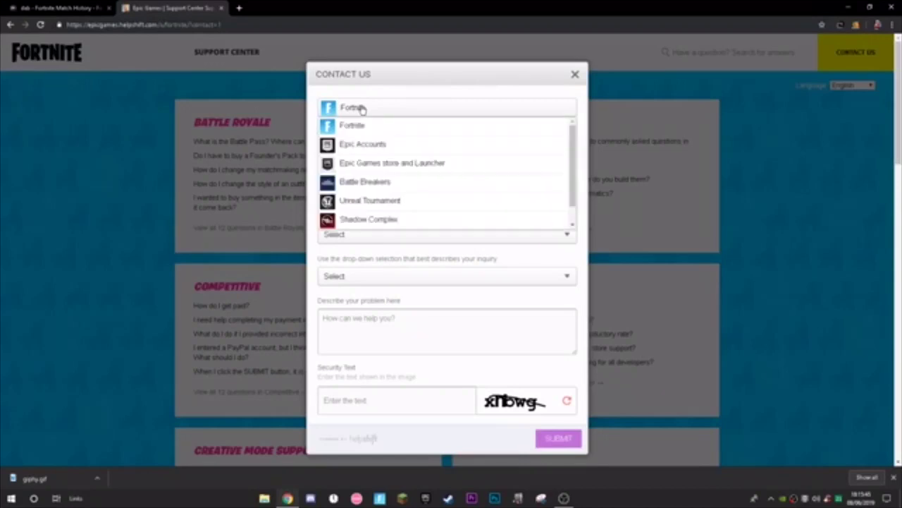
pyautogui.click(363, 144)
pyautogui.click(366, 108)
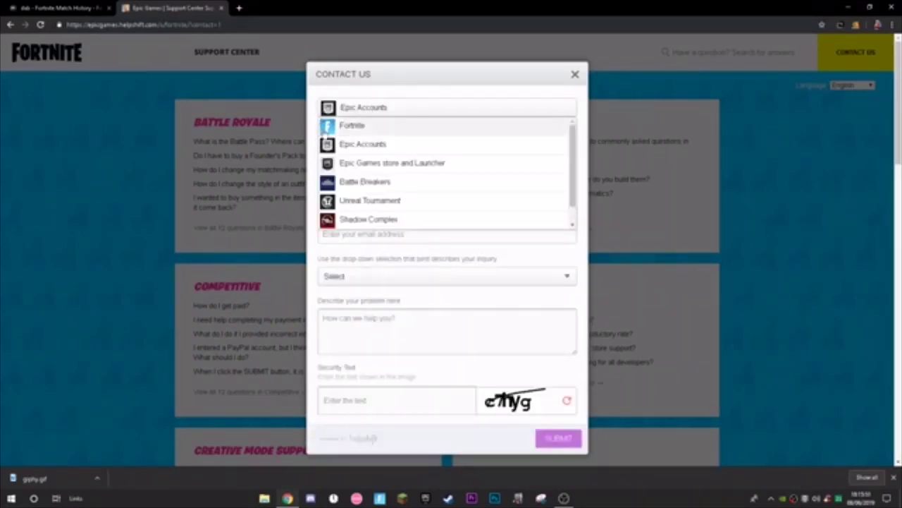
pyautogui.click(349, 125)
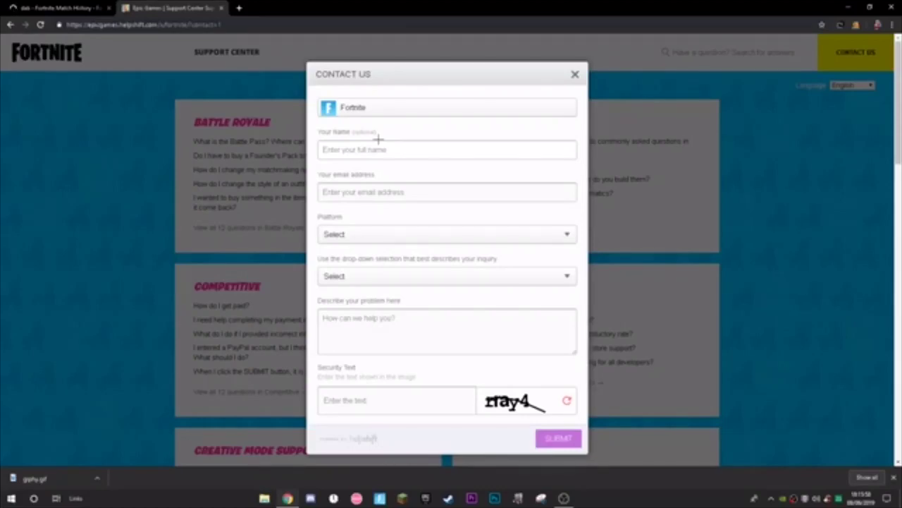
# Enter the contact's full name in the optional Your Name field
pyautogui.moveTo(321, 131); pyautogui.dragTo(381, 131)
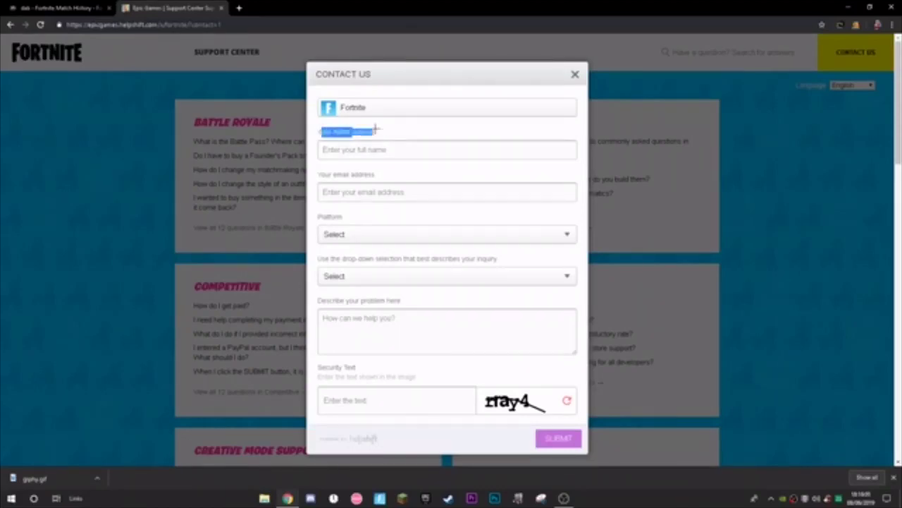
pyautogui.click(373, 150)
pyautogui.click(385, 138)
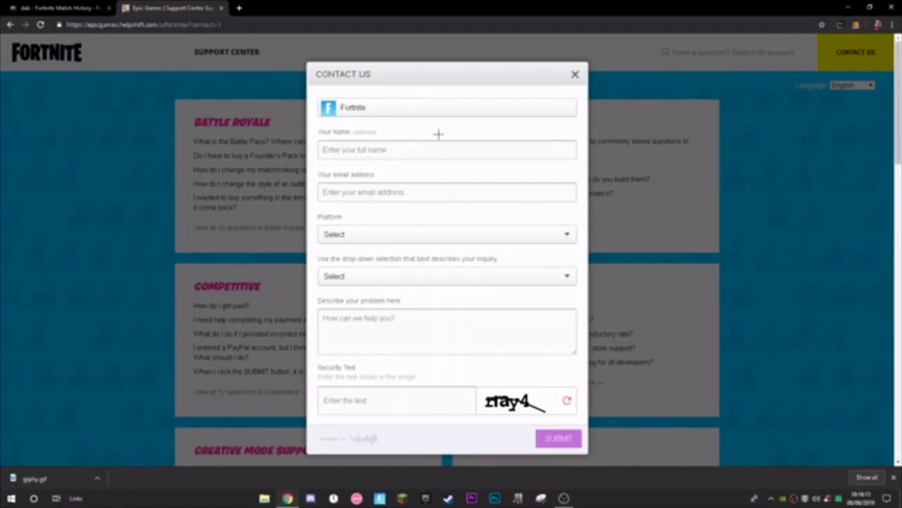
pyautogui.click(363, 148)
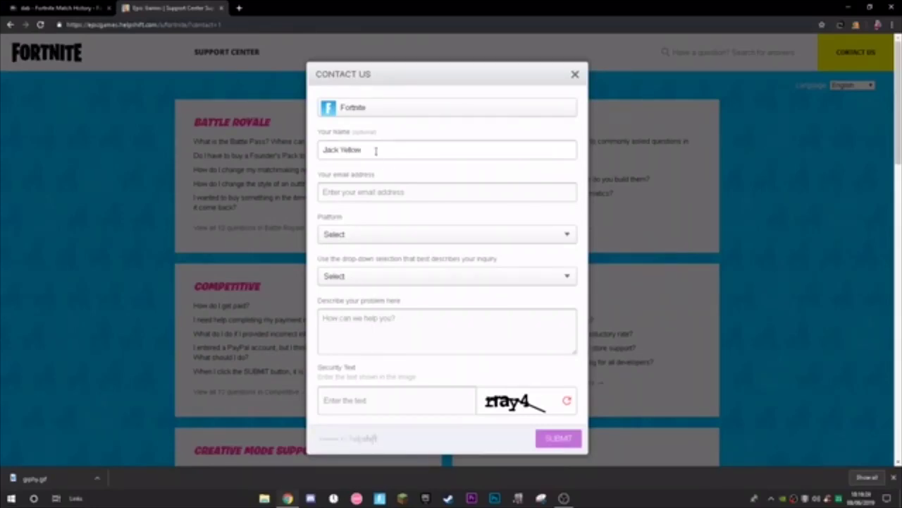
pyautogui.moveTo(363, 150); pyautogui.dragTo(359, 149)
pyautogui.click(374, 151)
pyautogui.click(374, 147)
pyautogui.click(350, 197)
pyautogui.click(425, 497)
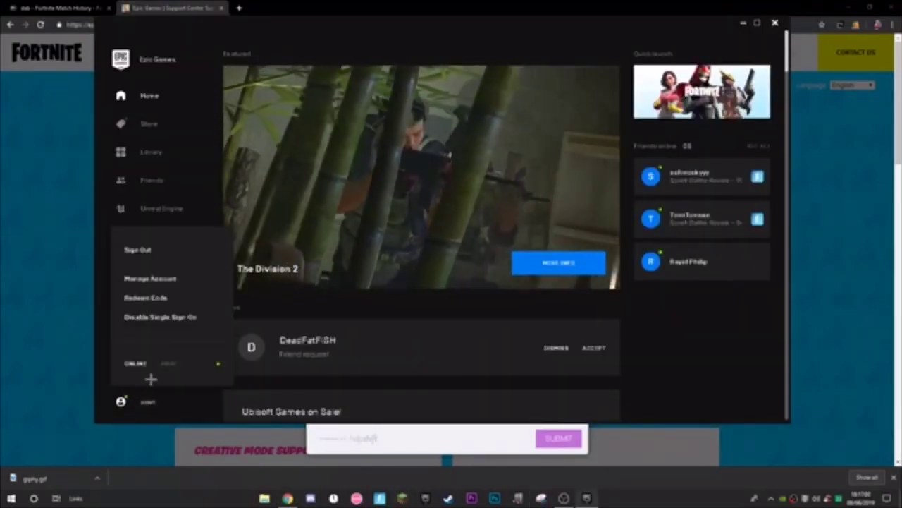
pyautogui.click(151, 278)
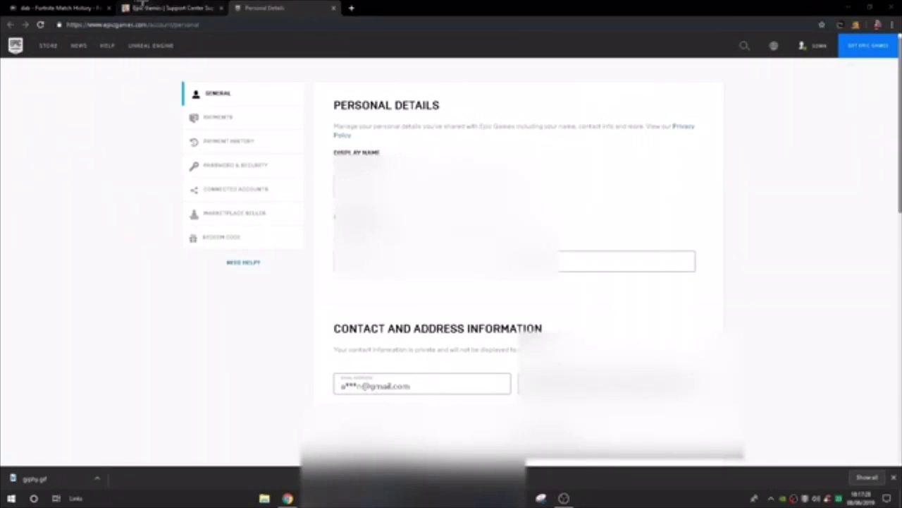
# Switch back to the Epic Games Support Center tab holding the contact form
pyautogui.click(169, 8)
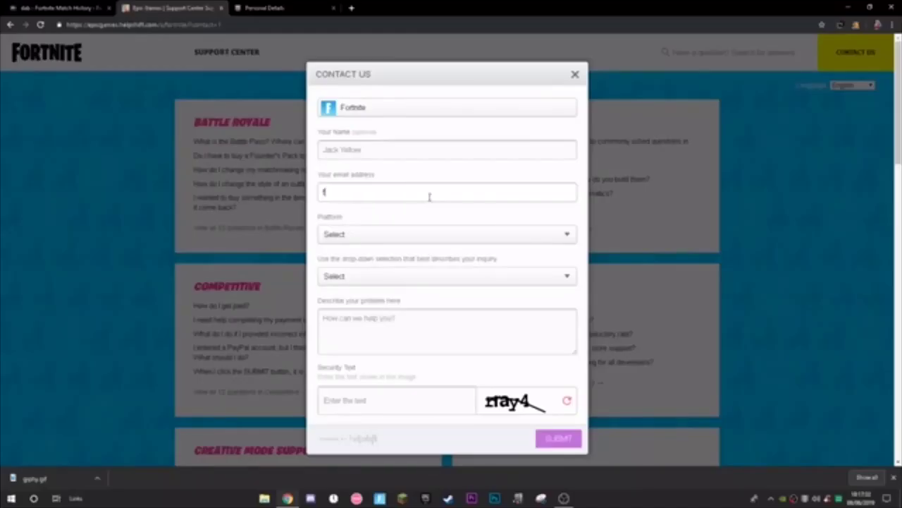
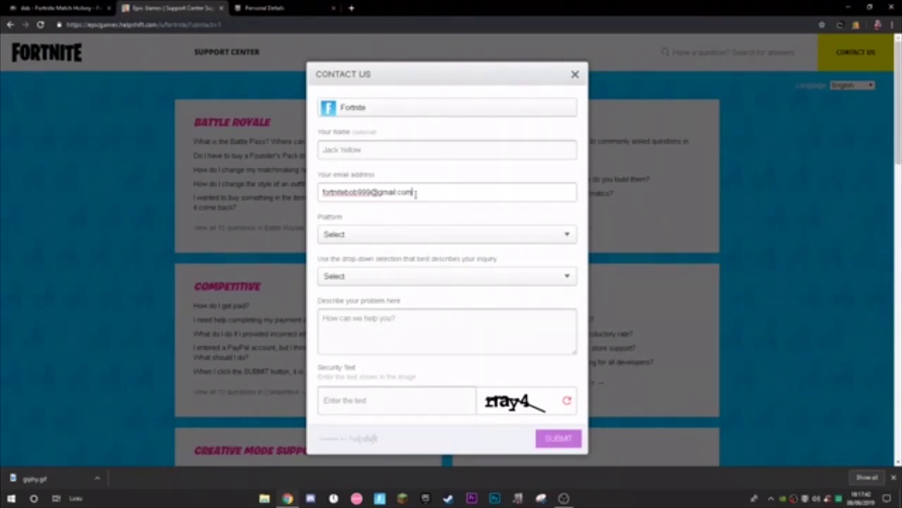
# Type the account e-mail address into the Your email address field
pyautogui.tripleClick(416, 195)
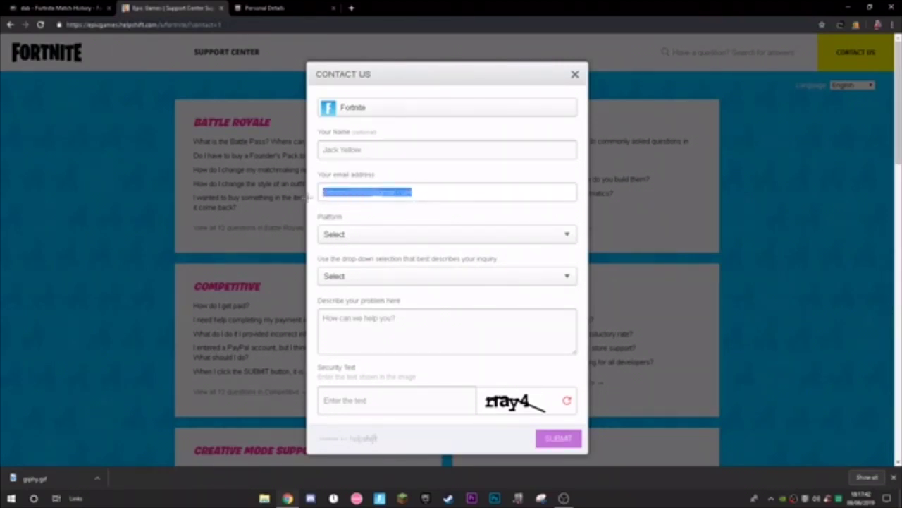
pyautogui.click(413, 193)
pyautogui.moveTo(413, 193); pyautogui.dragTo(319, 172)
pyautogui.click(411, 202)
pyautogui.click(321, 176)
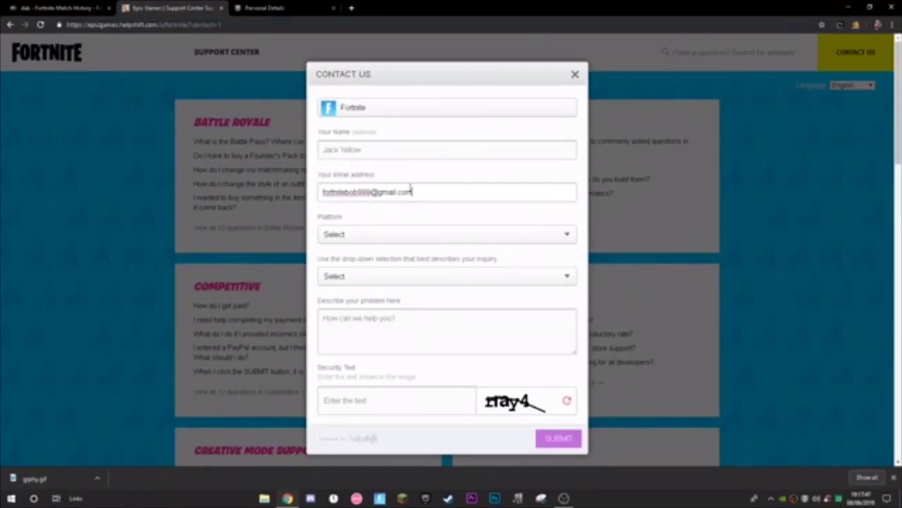
pyautogui.moveTo(411, 187); pyautogui.dragTo(313, 209)
pyautogui.click(313, 210)
pyautogui.click(356, 171)
pyautogui.moveTo(416, 194); pyautogui.dragTo(464, 211)
# Set the Platform dropdown to PC
pyautogui.click(373, 234)
pyautogui.click(355, 236)
pyautogui.click(354, 235)
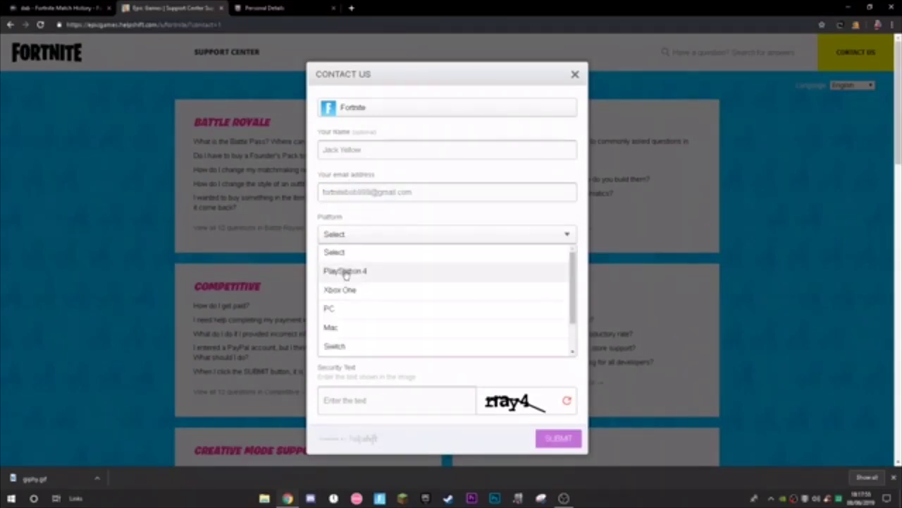
pyautogui.scroll(-1, 350, 304)
pyautogui.scroll(1, 407, 304)
pyautogui.scroll(-1, 378, 308)
pyautogui.scroll(1, 415, 284)
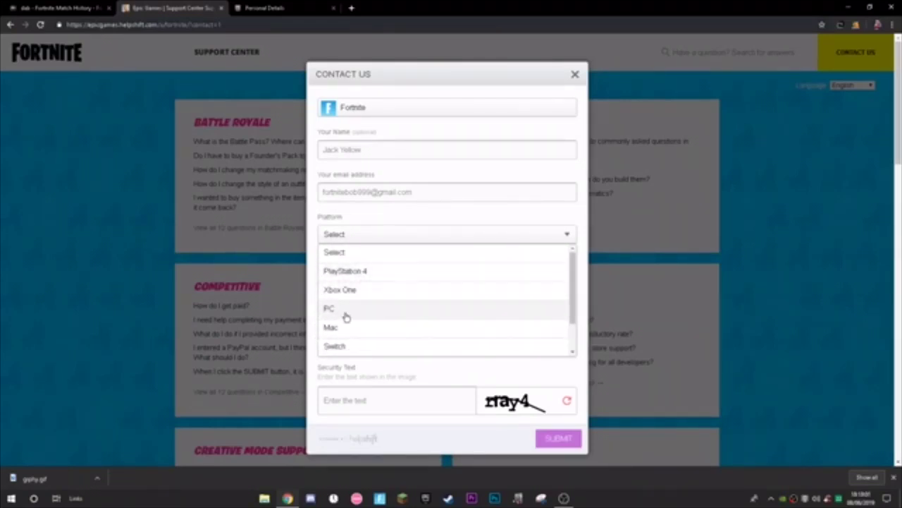
pyautogui.click(347, 312)
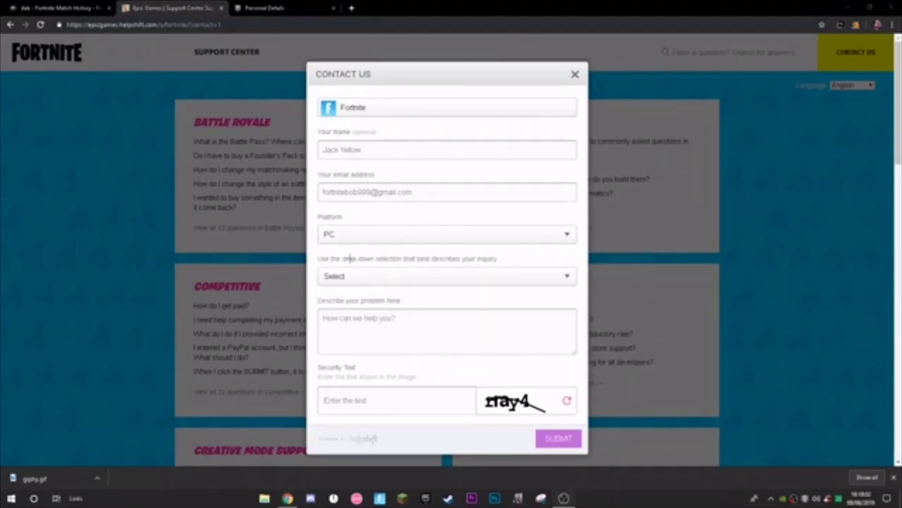
# Choose Update Epic Games Account as the inquiry type and enter the captcha security text
pyautogui.click(367, 276)
pyautogui.scroll(-2, 380, 324)
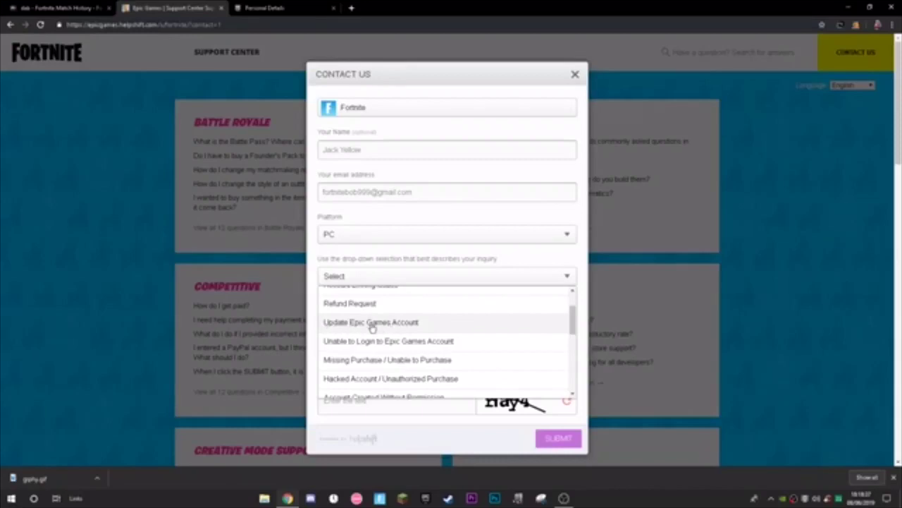
pyautogui.click(370, 325)
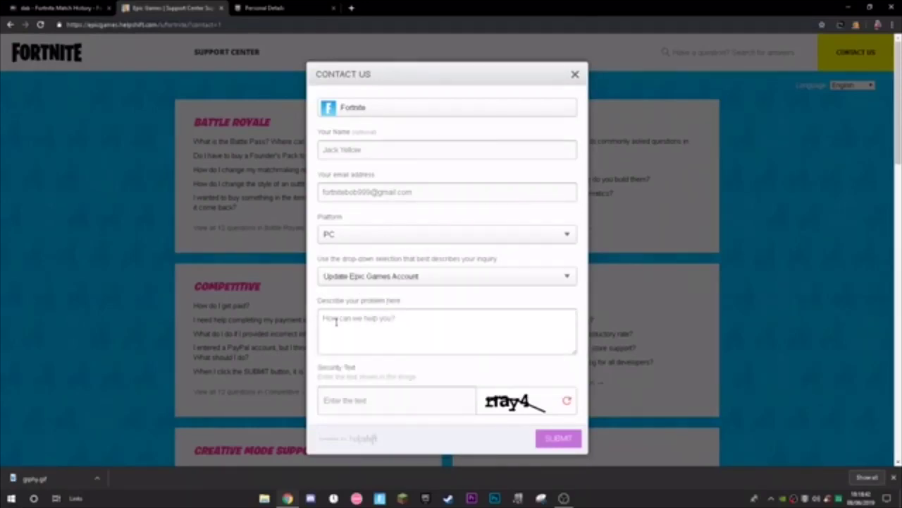
pyautogui.click(412, 406)
pyautogui.write('rray4')
pyautogui.moveTo(367, 405); pyautogui.dragTo(275, 406)
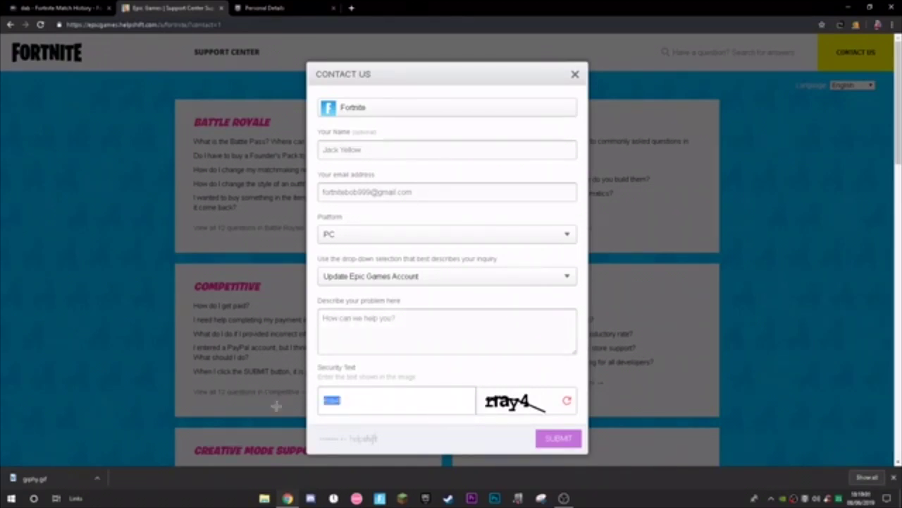
pyautogui.click(328, 317)
pyautogui.write('dfgdfsdfsdfsdfsdfsdfsdfsdfsd')
pyautogui.hotkey('ctrl', 'a')
pyautogui.press('BackSpace')
pyautogui.write('df')
pyautogui.press('BackSpace')
pyautogui.press('BackSpace')
# Type the message starting 'Hey guys, I just wanted to know' and correct 'alot' to 'a lot'
pyautogui.write('H')
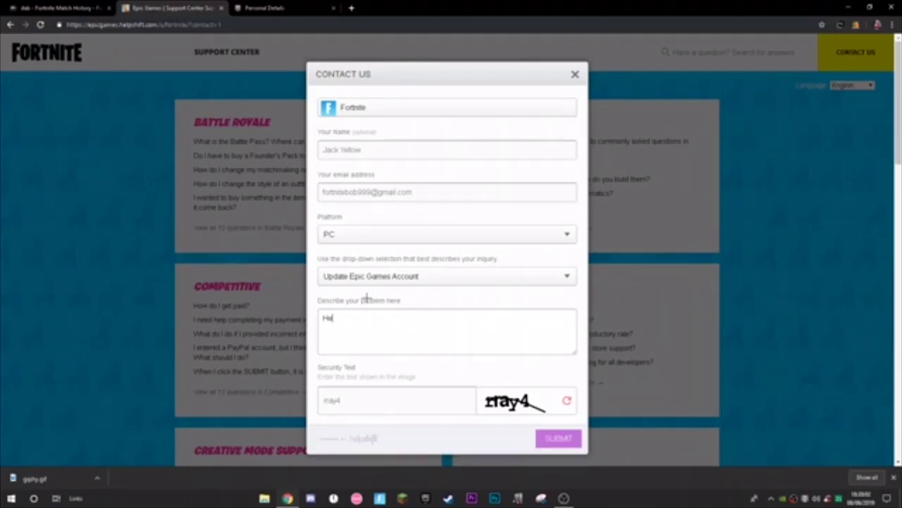
pyautogui.write('ey guys, I just wanted to know')
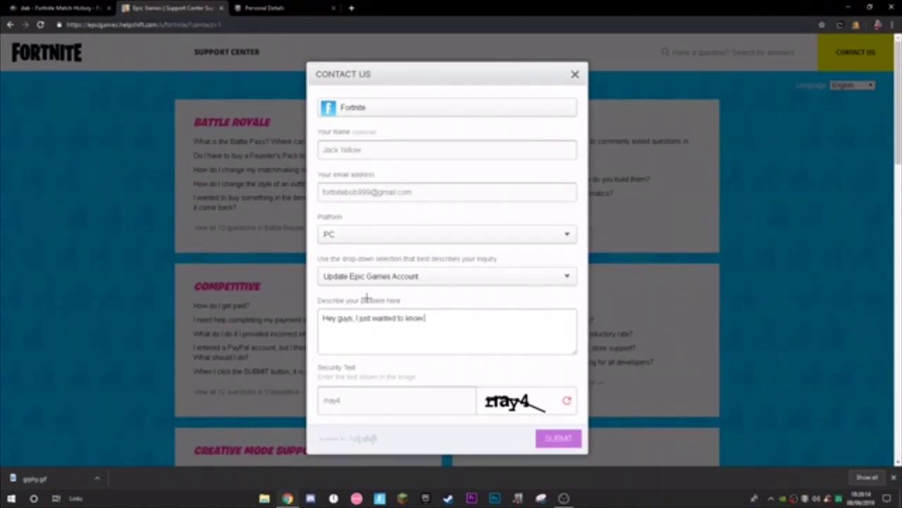
pyautogui.moveTo(425, 318); pyautogui.dragTo(376, 319)
pyautogui.click(441, 317)
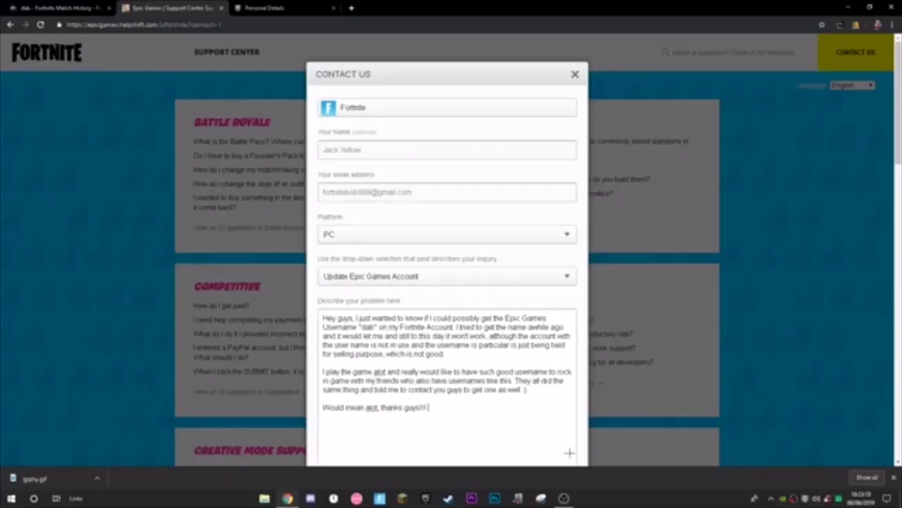
pyautogui.moveTo(568, 451); pyautogui.dragTo(569, 425)
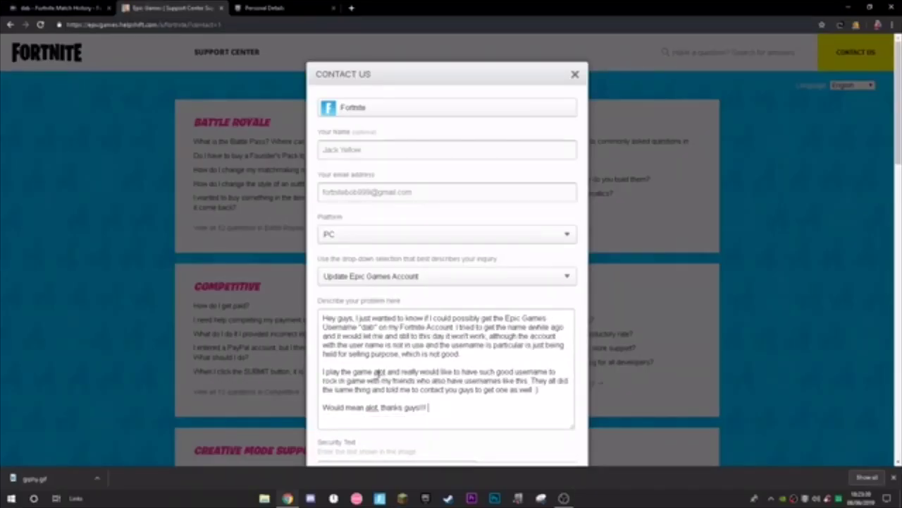
pyautogui.click(378, 372)
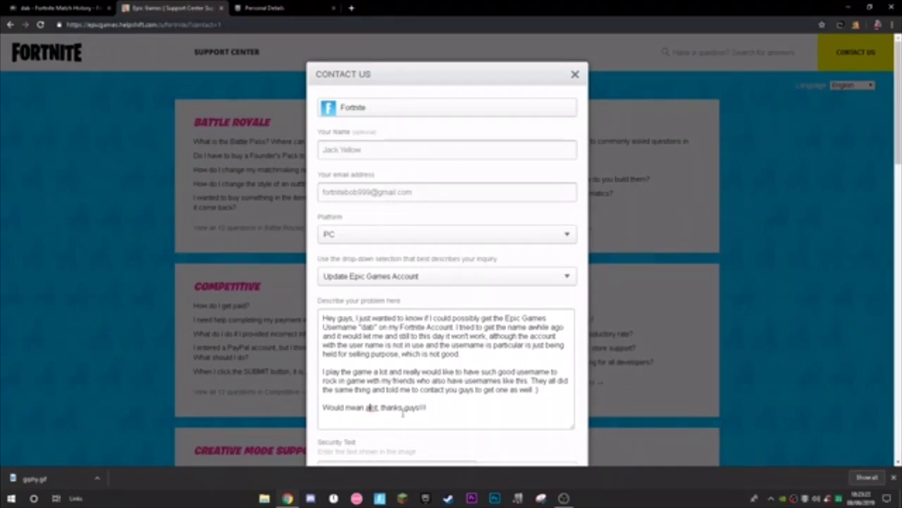
pyautogui.click(370, 408)
pyautogui.click(461, 411)
# Review the message text and place the cursor between the paragraphs
pyautogui.moveTo(477, 417); pyautogui.dragTo(322, 316)
pyautogui.rightClick(343, 331)
pyautogui.click(426, 399)
pyautogui.hotkey('ctrl', 'a')
pyautogui.rightClick(362, 346)
pyautogui.moveTo(430, 408); pyautogui.dragTo(420, 390)
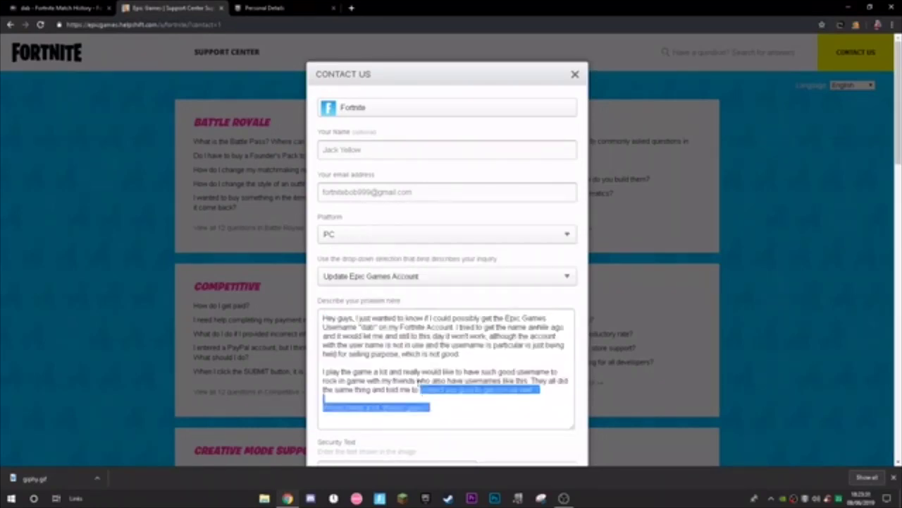
pyautogui.click(379, 327)
pyautogui.moveTo(363, 327); pyautogui.dragTo(379, 327)
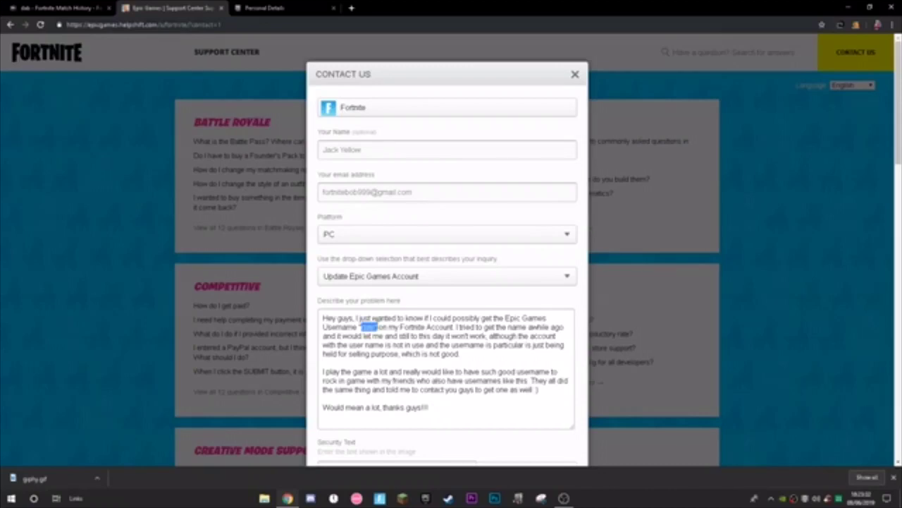
pyautogui.click(474, 398)
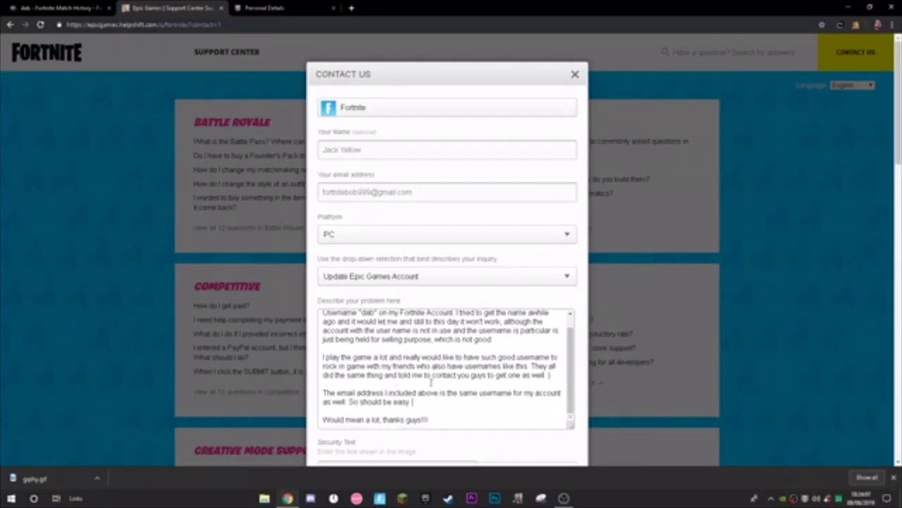
# Add the email paragraph ending 'Would mean a lot, thanks guys!!!' and change 'username' to 'email'
pyautogui.scroll(1, 432, 380)
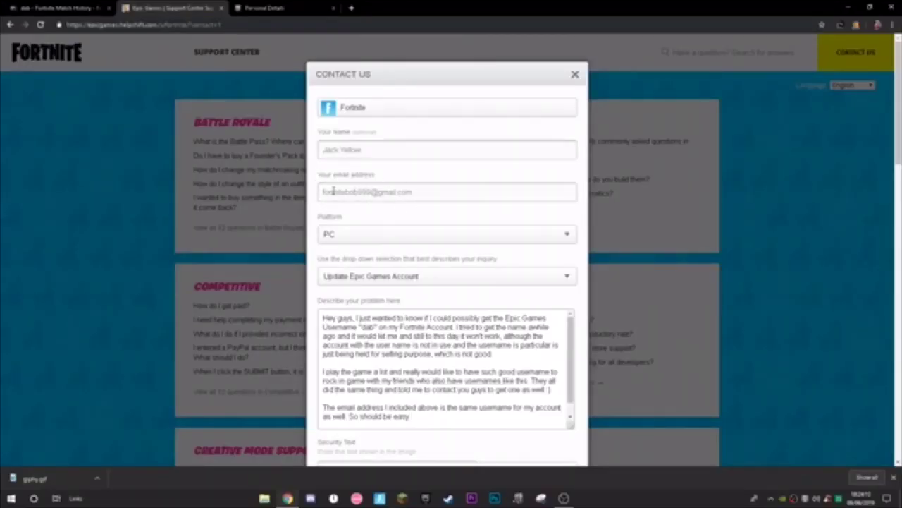
pyautogui.moveTo(323, 192); pyautogui.dragTo(449, 193)
pyautogui.click(422, 366)
pyautogui.press('Return')
pyautogui.press('Return')
pyautogui.write('Would mean a lot, thanks guys!!!')
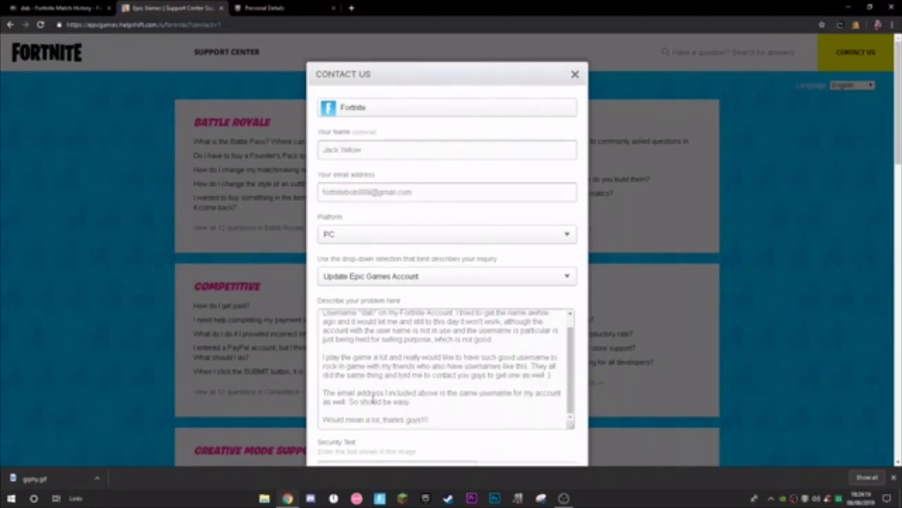
pyautogui.moveTo(327, 392); pyautogui.dragTo(495, 400)
pyautogui.doubleClick(499, 392)
pyautogui.write('email')
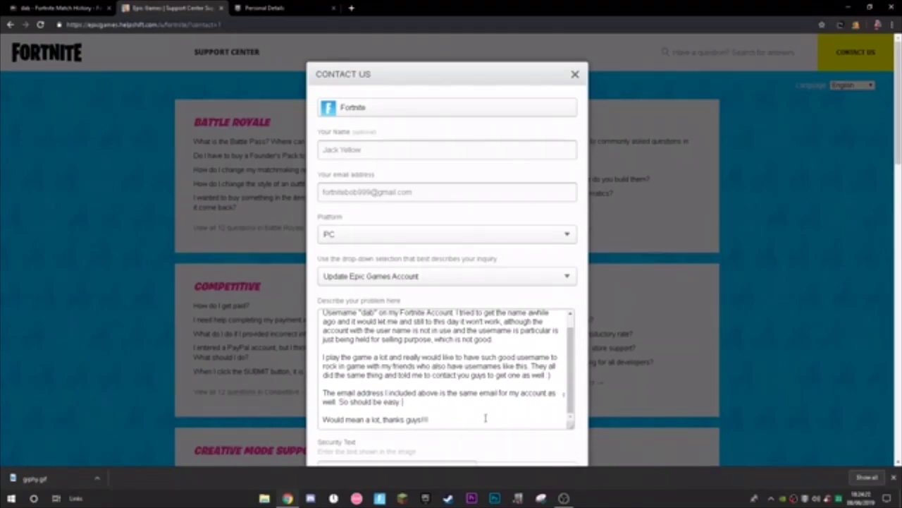
pyautogui.click(410, 409)
# Review the first paragraph around the requested username 'dab'
pyautogui.scroll(1, 429, 416)
pyautogui.click(523, 359)
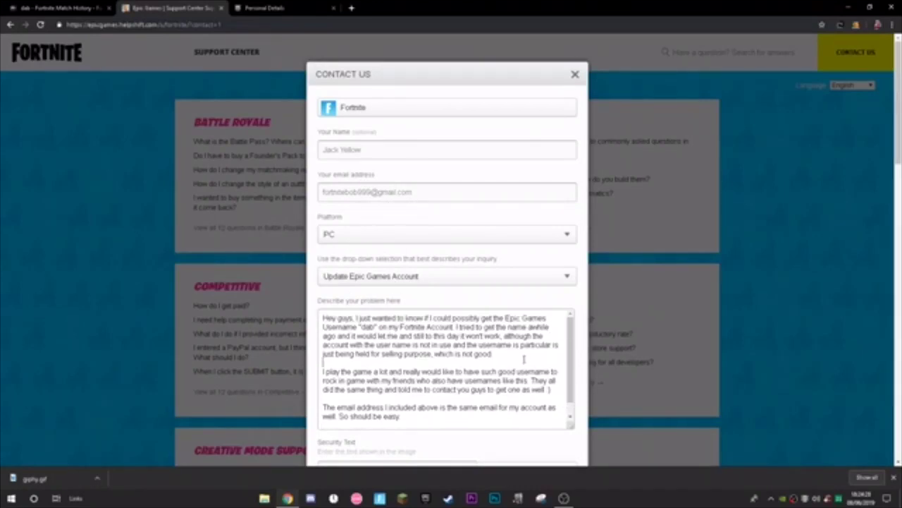
pyautogui.doubleClick(365, 327)
pyautogui.scroll(-2, 451, 399)
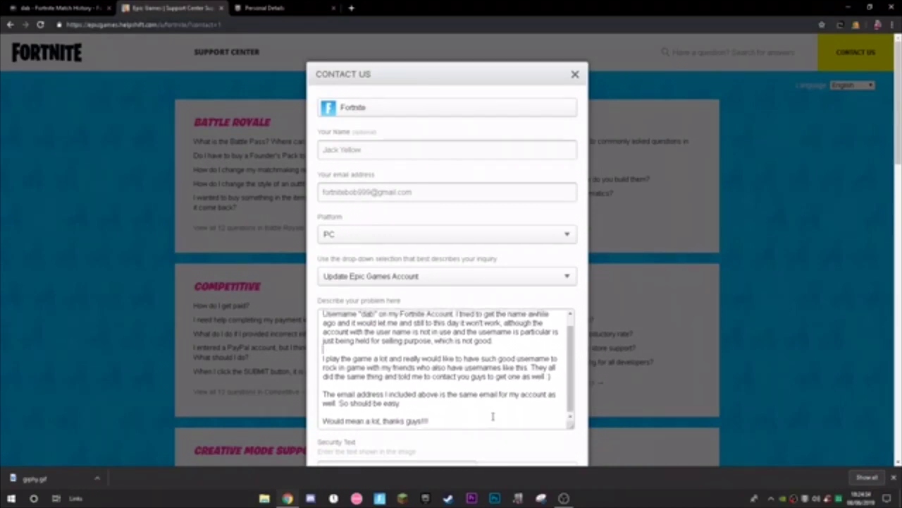
pyautogui.scroll(2, 451, 414)
pyautogui.click(354, 319)
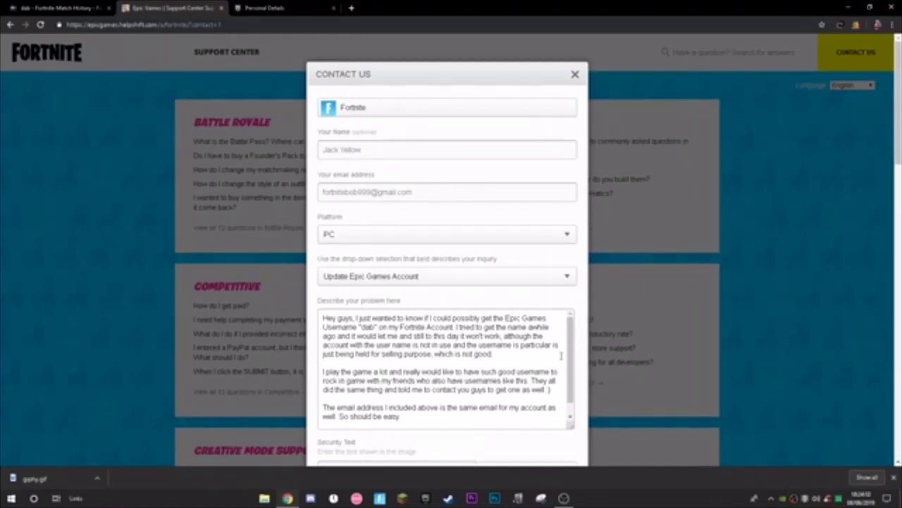
# Remove the period after 'which is not good' in the description
pyautogui.moveTo(374, 355); pyautogui.dragTo(417, 355)
pyautogui.click(498, 354)
pyautogui.moveTo(498, 355); pyautogui.dragTo(445, 355)
pyautogui.click(496, 354)
pyautogui.click(412, 416)
pyautogui.click(494, 355)
pyautogui.press('BackSpace')
pyautogui.moveTo(466, 326); pyautogui.dragTo(465, 318)
pyautogui.click(506, 327)
# Delete the extra space between 'the' and 'name' in the description
pyautogui.scroll(-2, 444, 381)
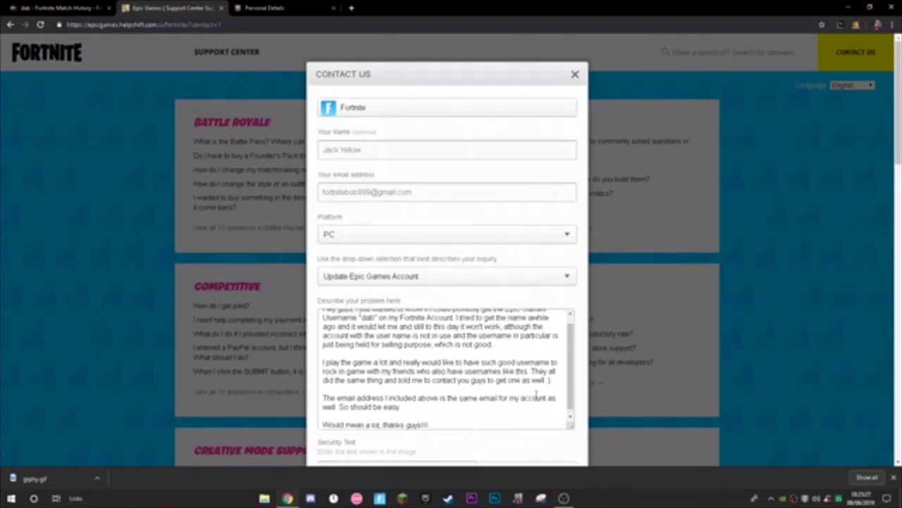
pyautogui.scroll(2, 493, 374)
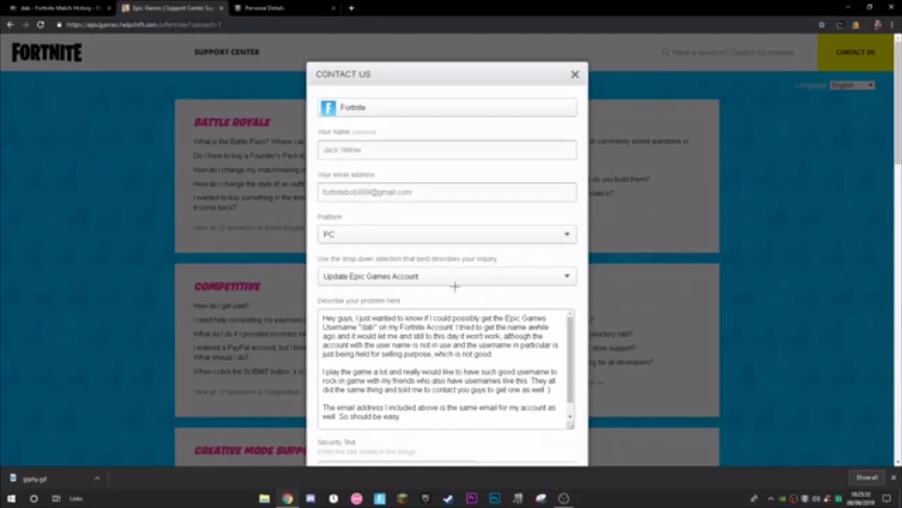
pyautogui.press('BackSpace')
pyautogui.press('BackSpace')
pyautogui.moveTo(496, 355); pyautogui.dragTo(496, 354)
# Select the whole problem description and bring up its copy options
pyautogui.scroll(-1, 341, 339)
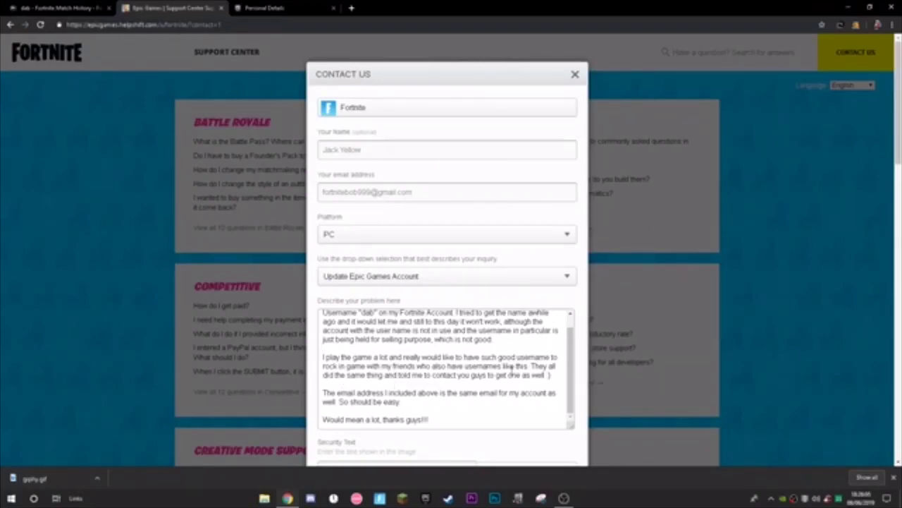
pyautogui.scroll(-1, 352, 342)
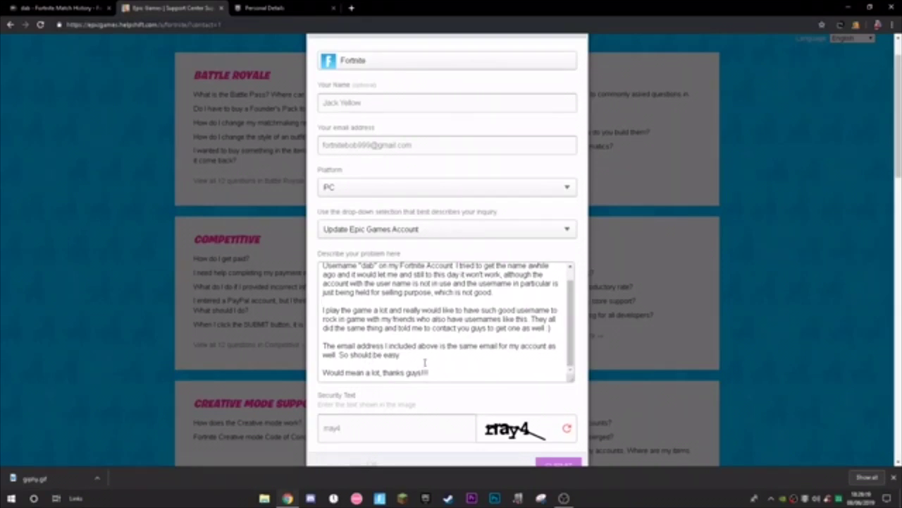
pyautogui.scroll(1, 357, 367)
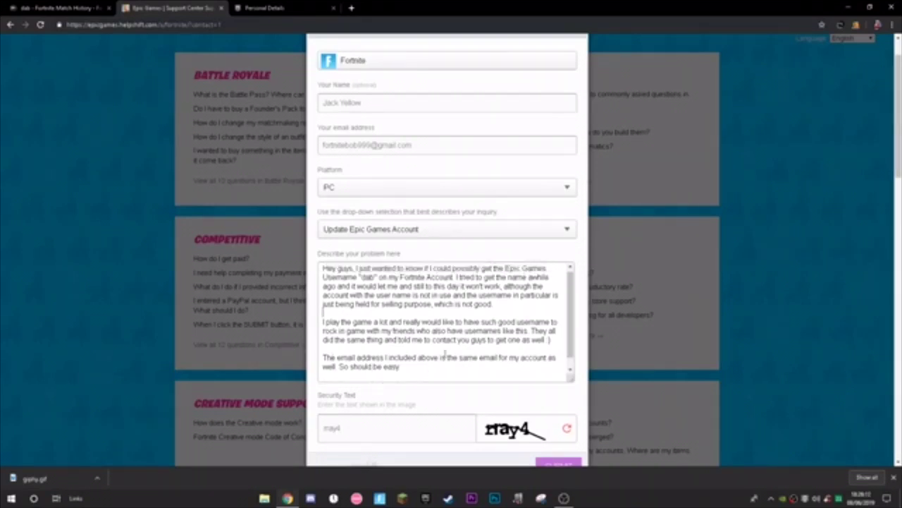
pyautogui.scroll(-1, 380, 353)
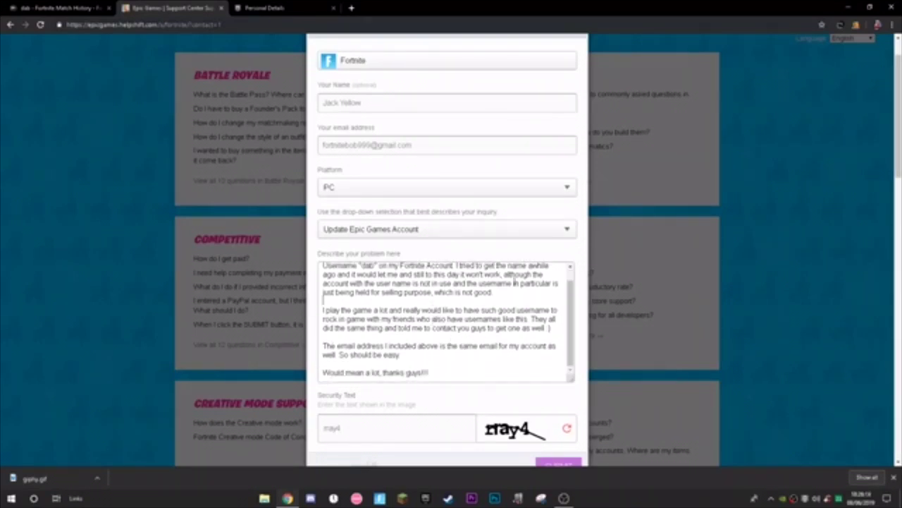
pyautogui.hotkey('ctrl', 'a')
pyautogui.click(444, 381)
pyautogui.scroll(2, 518, 356)
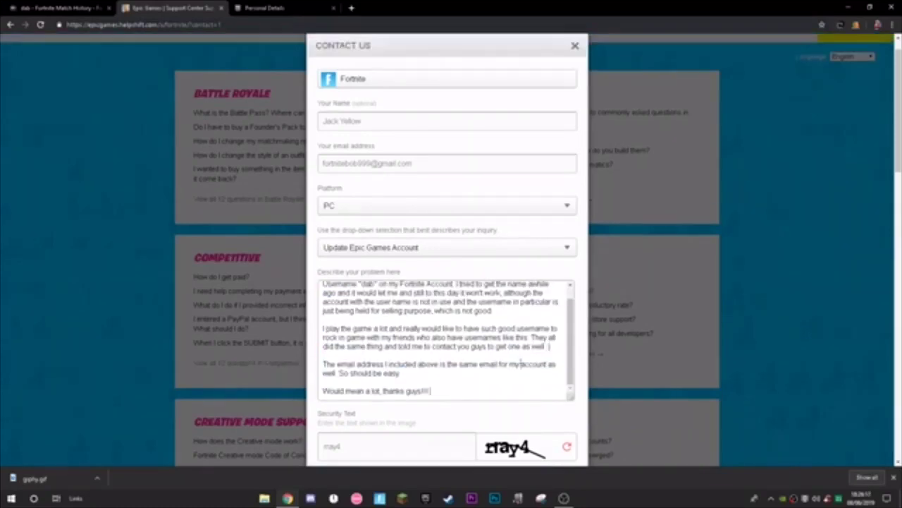
pyautogui.scroll(-1, 338, 324)
pyautogui.moveTo(430, 420); pyautogui.dragTo(312, 297)
pyautogui.rightClick(381, 347)
# Copy the selected message and open Pastebin from a 'pastebin' web search in a new tab
pyautogui.click(399, 378)
pyautogui.click(351, 7)
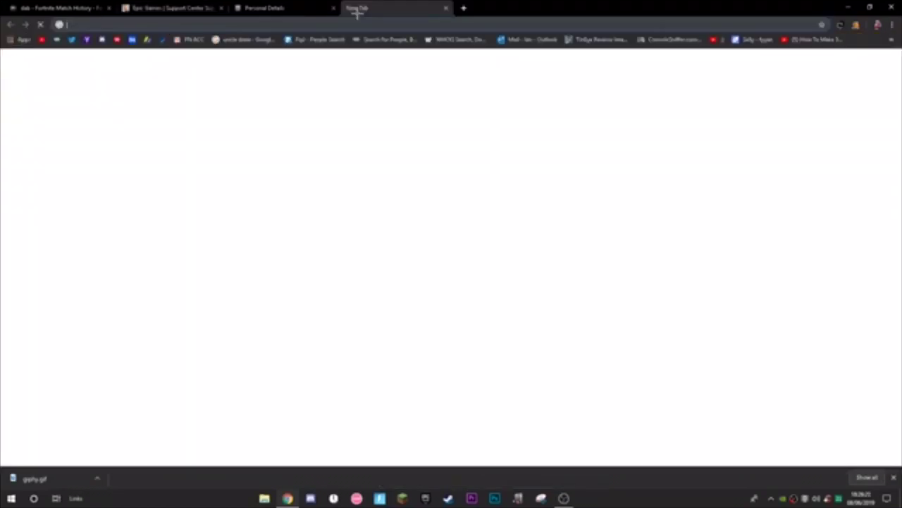
pyautogui.write('pastebin')
pyautogui.press('Return')
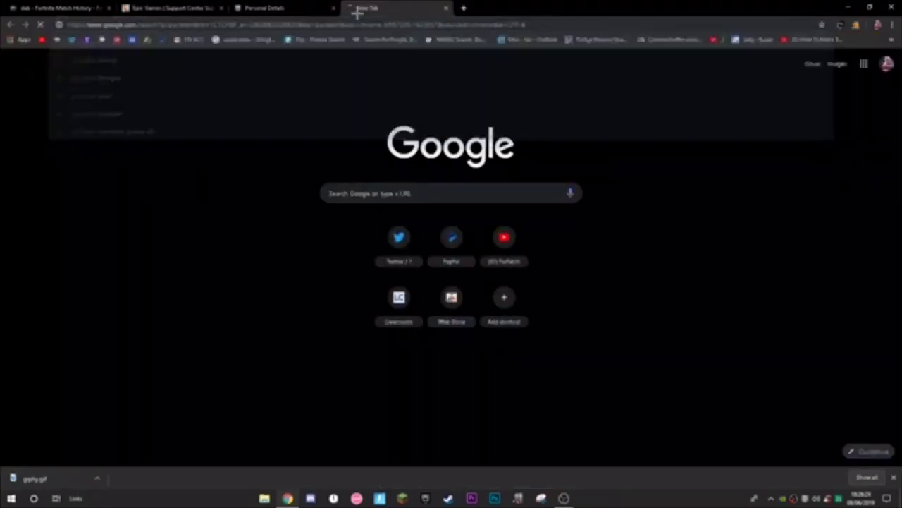
pyautogui.click(125, 116)
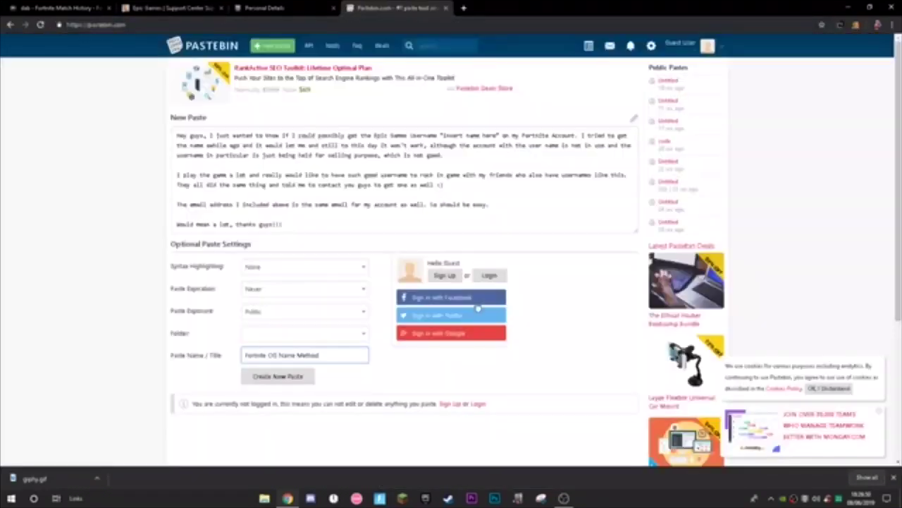
# Select the 'Fortnite OG Name Method' paste text, then close Personal Details and return to Contact Us
pyautogui.moveTo(320, 356); pyautogui.dragTo(207, 358)
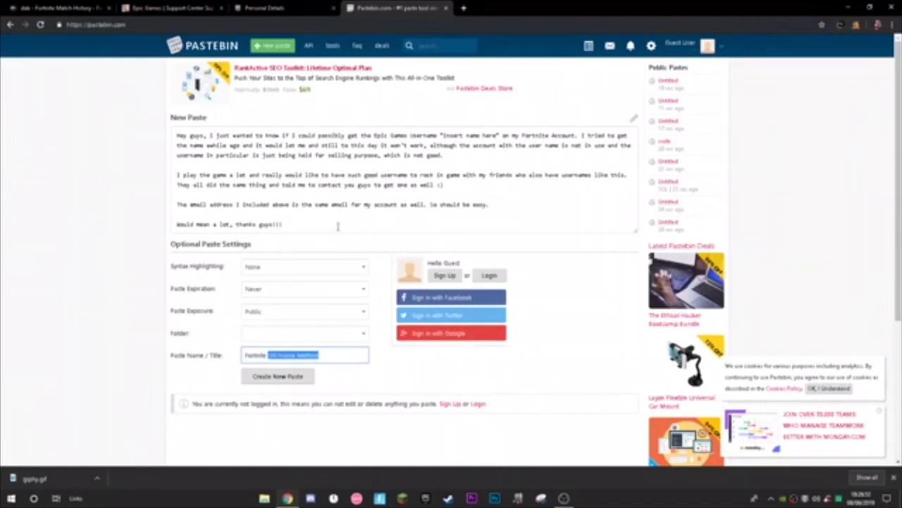
pyautogui.moveTo(331, 224); pyautogui.dragTo(283, 135)
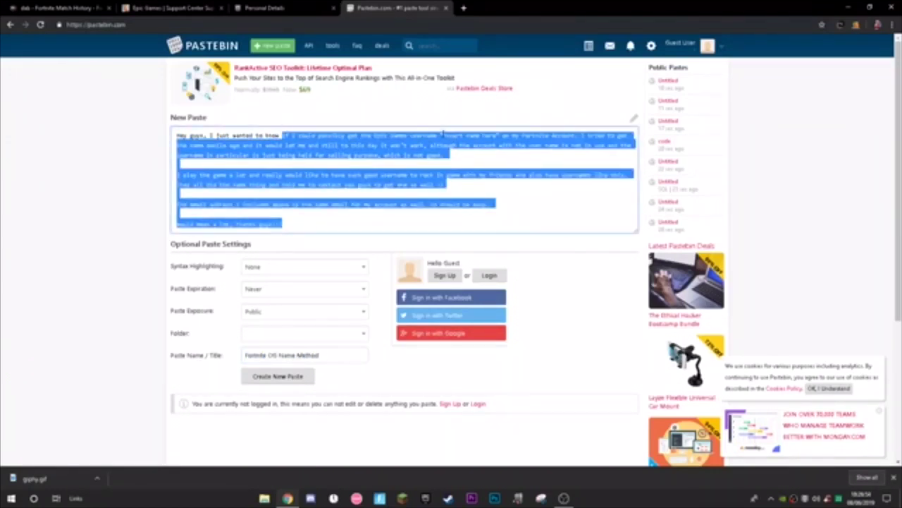
pyautogui.moveTo(443, 134); pyautogui.dragTo(501, 135)
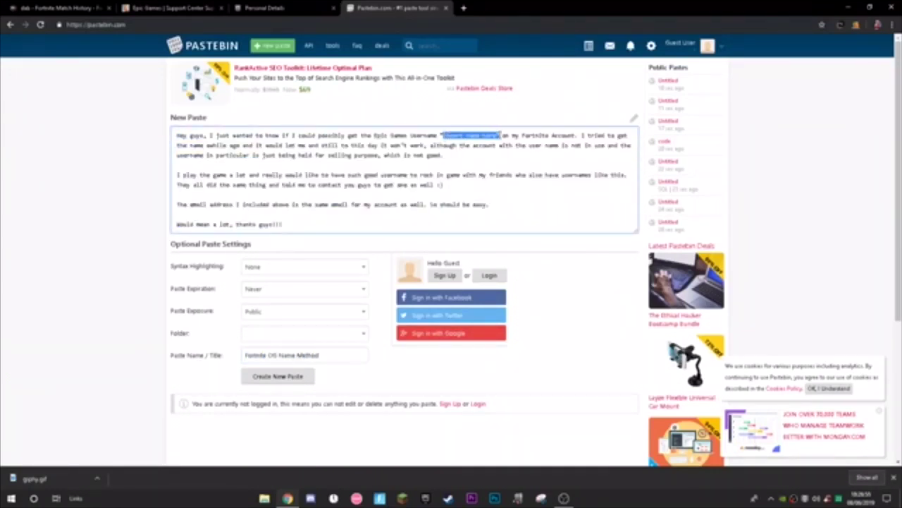
pyautogui.click(334, 224)
pyautogui.click(335, 8)
pyautogui.hotkey('ctrl', 'shift', 'Tab')
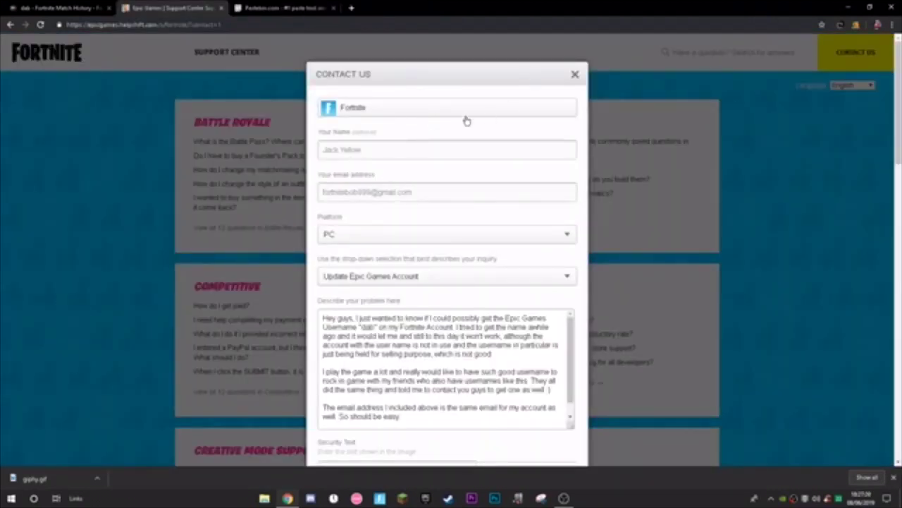
# Paste the contact e-mail address and append 'Would mean a lot, thanks guys!!!' to the description
pyautogui.moveTo(413, 192); pyautogui.dragTo(297, 174)
pyautogui.hotkey('ctrl', 'v')
pyautogui.scroll(-3, 403, 219)
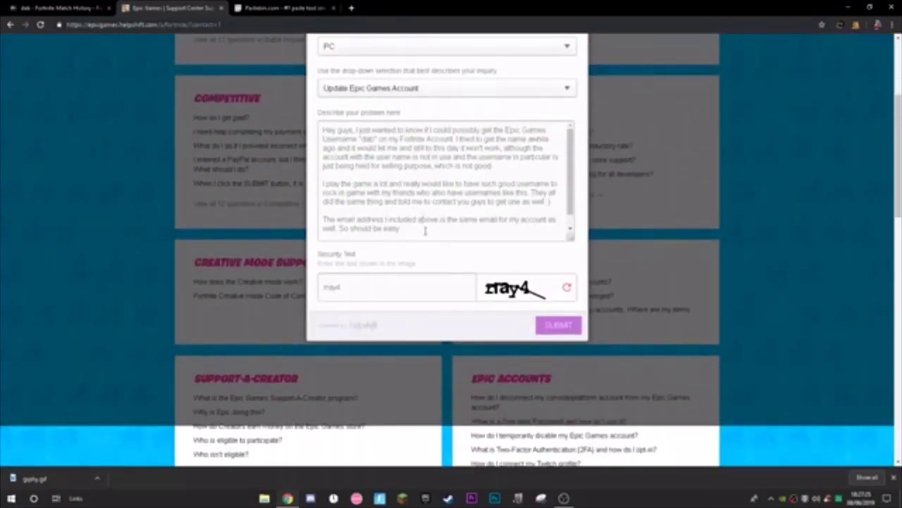
pyautogui.moveTo(425, 231); pyautogui.dragTo(319, 101)
pyautogui.click(423, 231)
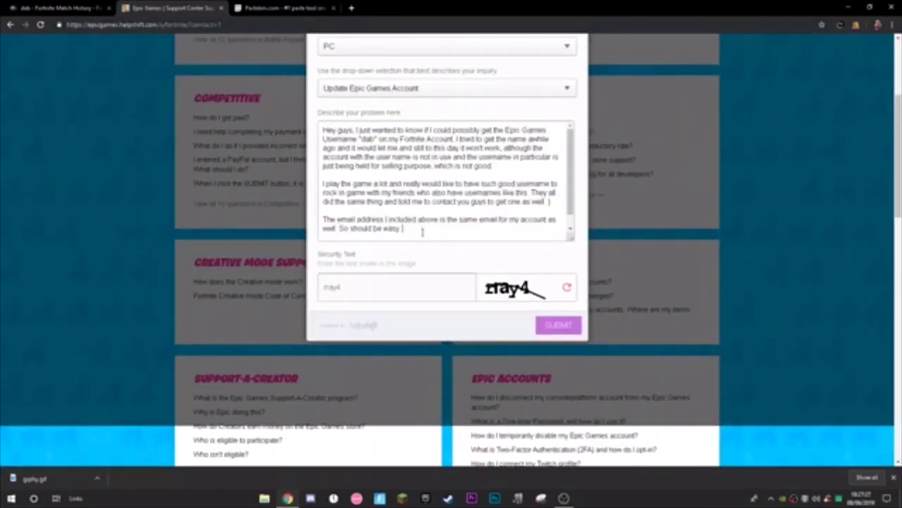
pyautogui.hotkey('ctrl', 'v')
pyautogui.moveTo(429, 232); pyautogui.dragTo(427, 239)
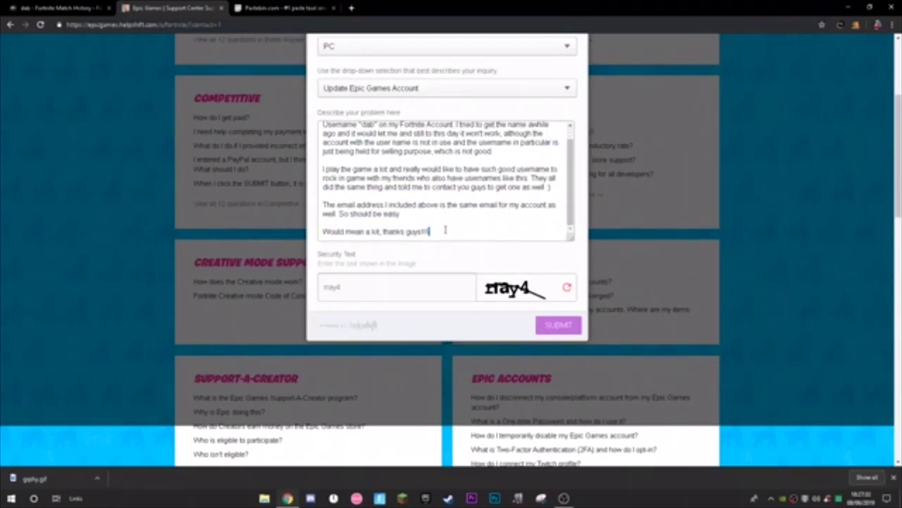
# Make the problem description box taller by dragging its resize handle down
pyautogui.scroll(3, 444, 229)
pyautogui.scroll(-3, 445, 229)
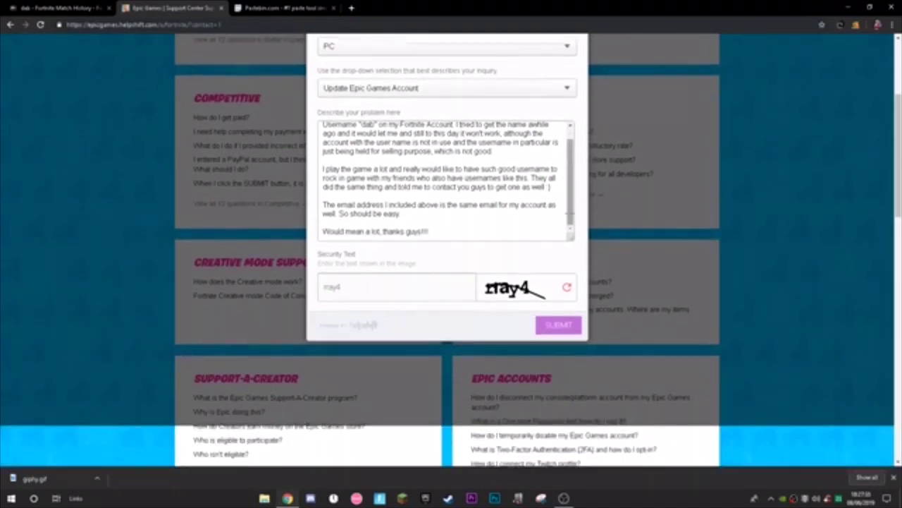
pyautogui.scroll(1, 562, 138)
pyautogui.scroll(-1, 562, 138)
pyautogui.scroll(1, 562, 138)
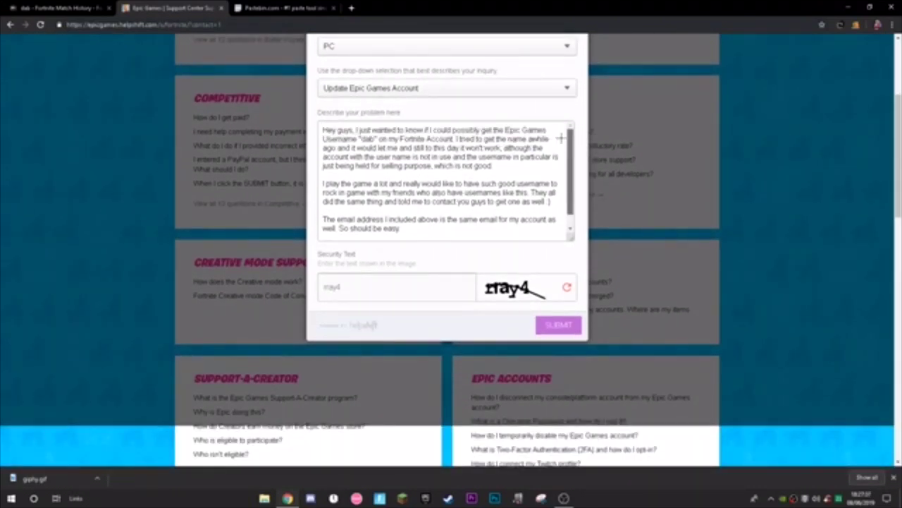
pyautogui.scroll(-1, 562, 138)
pyautogui.moveTo(573, 238); pyautogui.dragTo(582, 258)
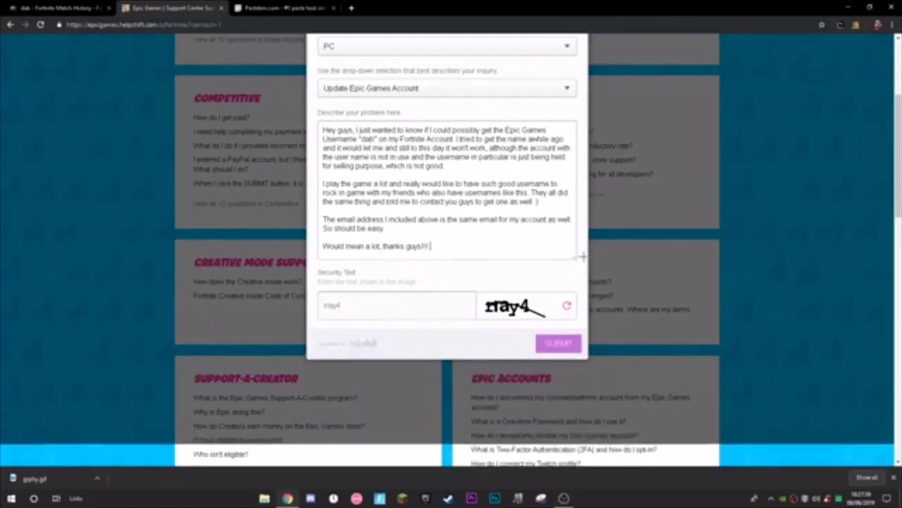
pyautogui.scroll(3, 564, 275)
pyautogui.scroll(-1, 557, 286)
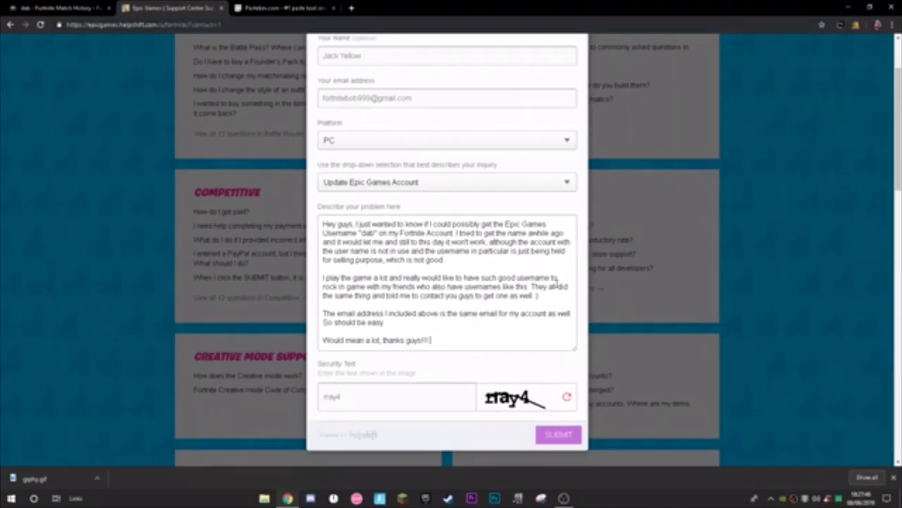
pyautogui.scroll(1, 429, 327)
pyautogui.scroll(-1, 493, 338)
pyautogui.scroll(1, 372, 76)
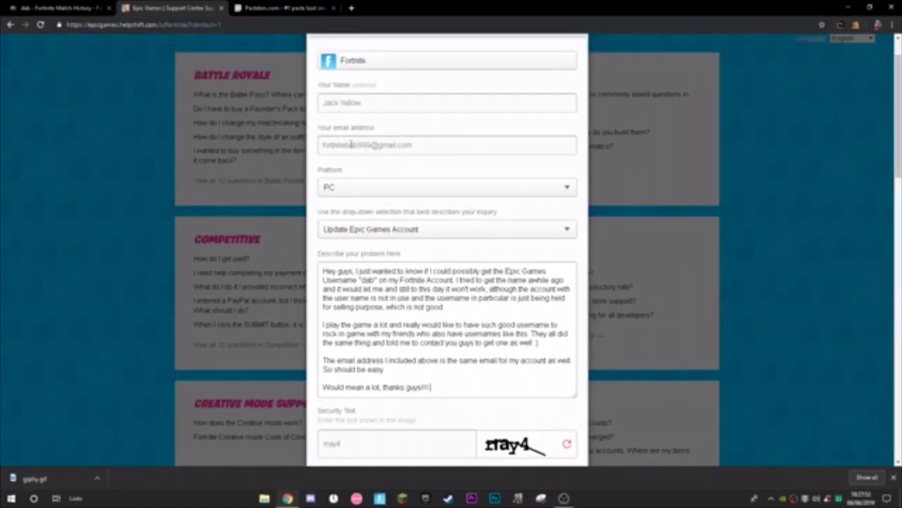
# Enter the new captcha characters in the Security Text field and submit the support request
pyautogui.scroll(-3, 405, 247)
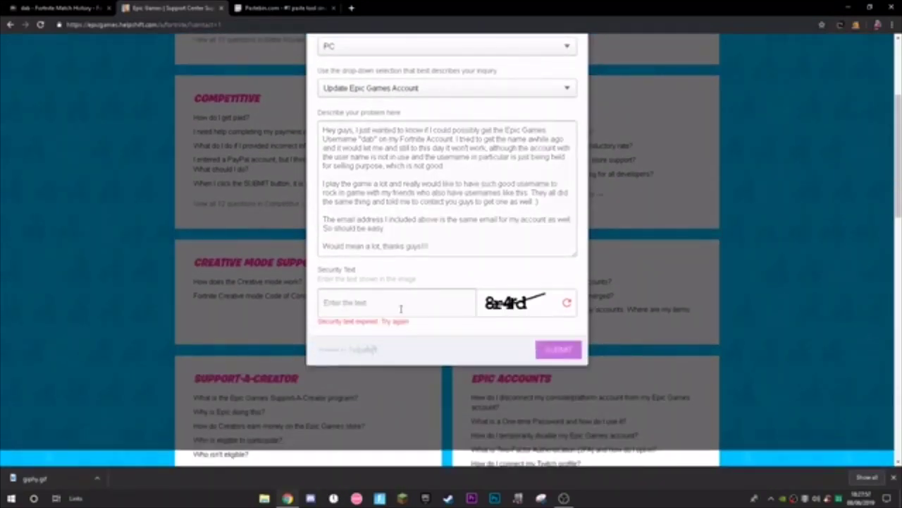
pyautogui.press('Tab')
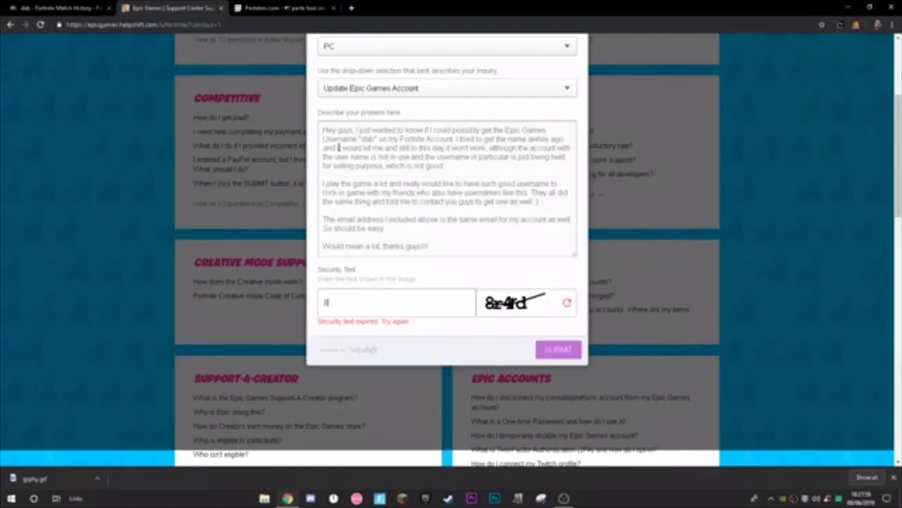
pyautogui.write('8a4rd')
pyautogui.click(557, 350)
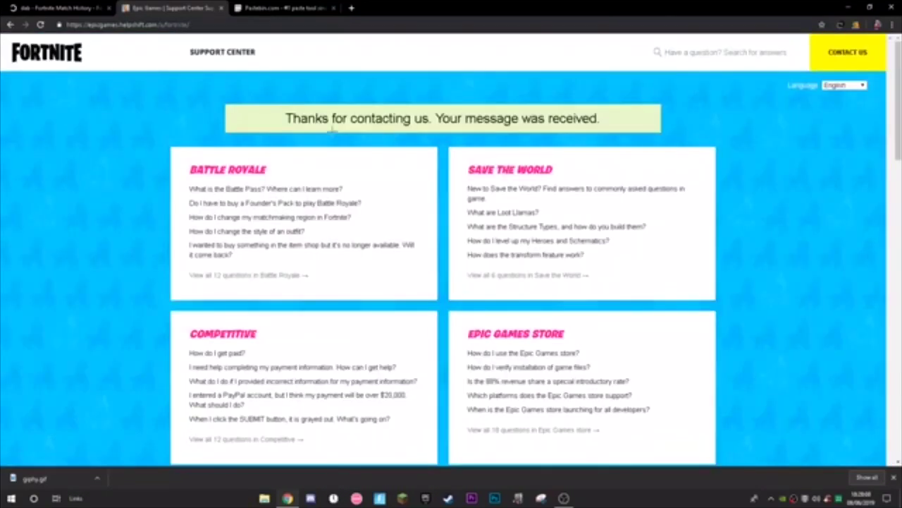
# Select part of the confirmation message, then click into the support article search box
pyautogui.moveTo(291, 119); pyautogui.dragTo(430, 119)
pyautogui.click(430, 119)
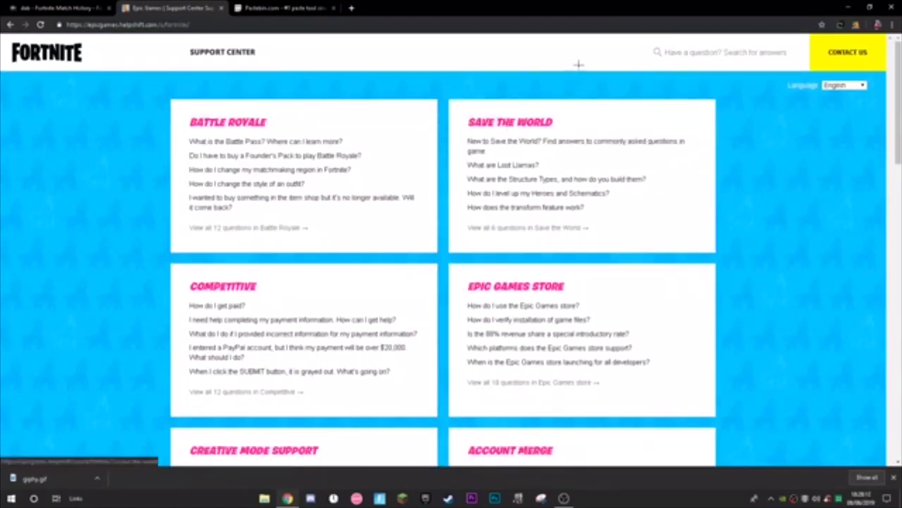
pyautogui.click(665, 52)
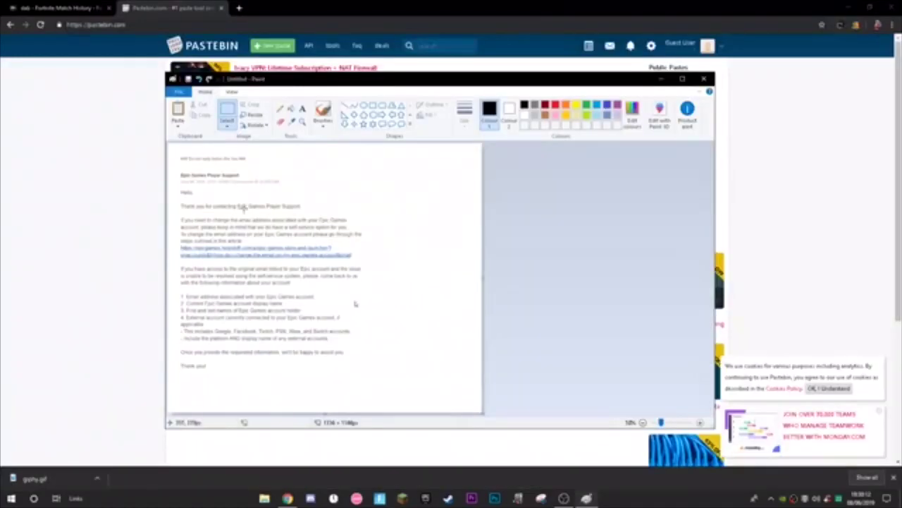
# In Paint, reposition the support reply letter window and start File > Save As
pyautogui.moveTo(261, 81); pyautogui.dragTo(279, 85)
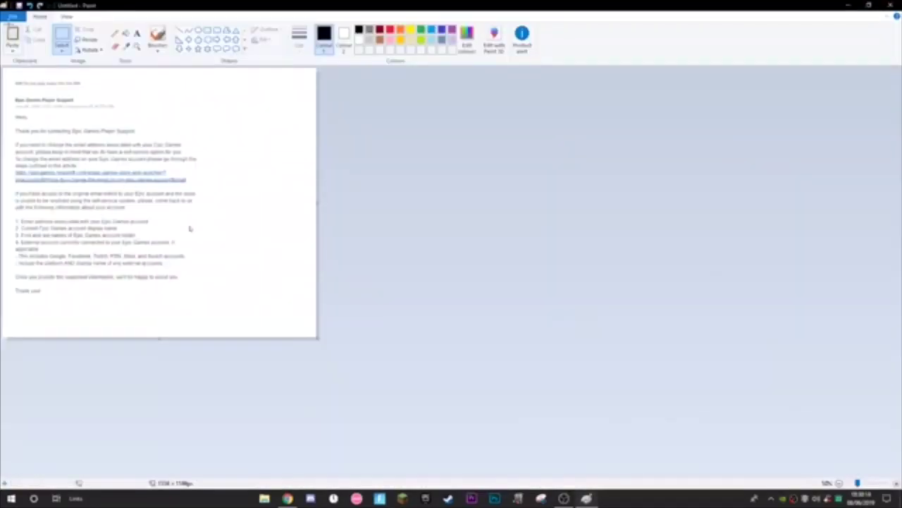
pyautogui.click(13, 15)
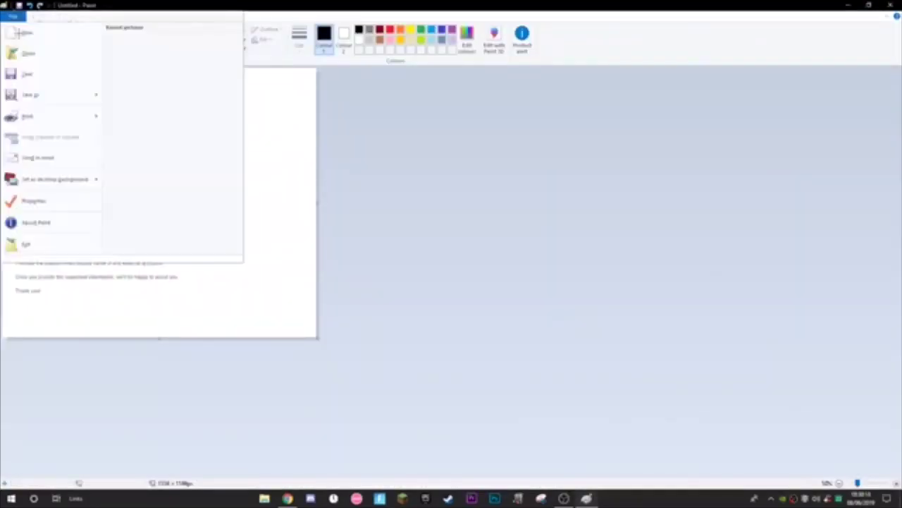
pyautogui.click(30, 92)
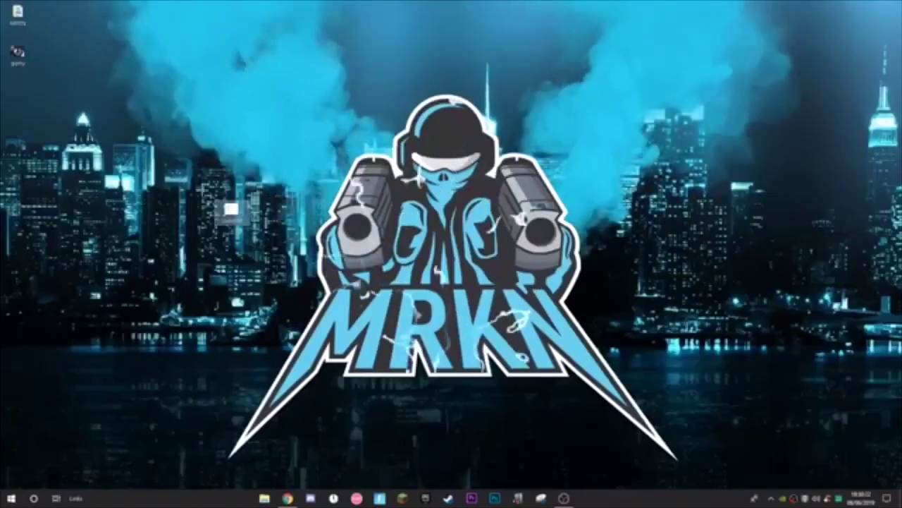